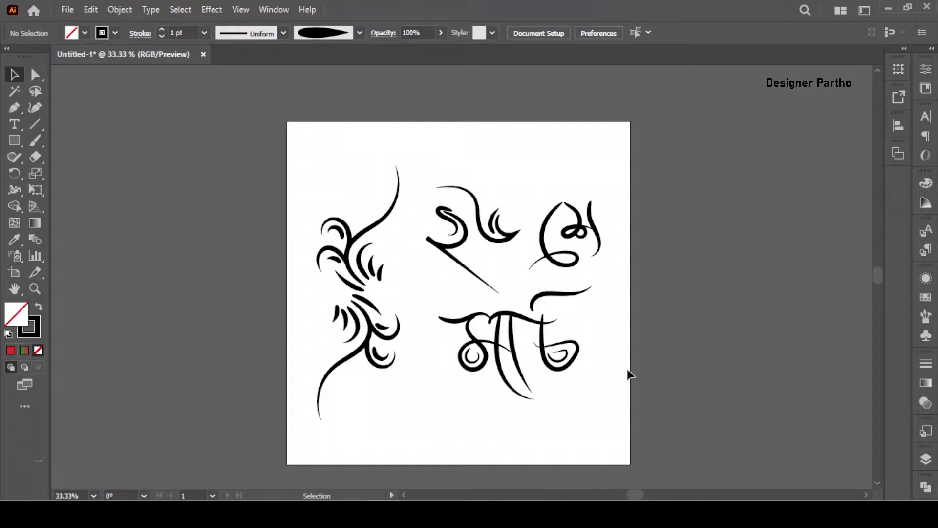
# Step: Select the right-hand lettering and the left ornament group in turn, then clear the selection
pyautogui.scroll(-1, 597, 405)
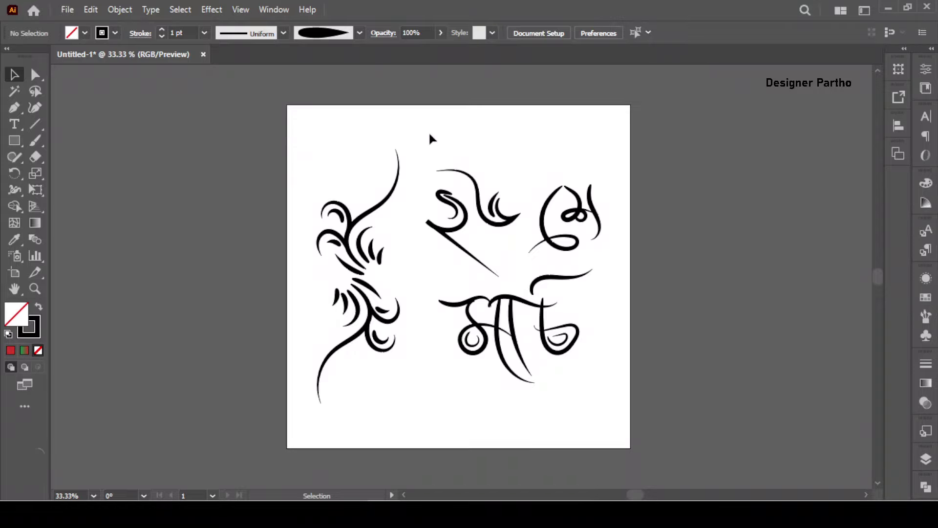
pyautogui.scroll(1, 553, 288)
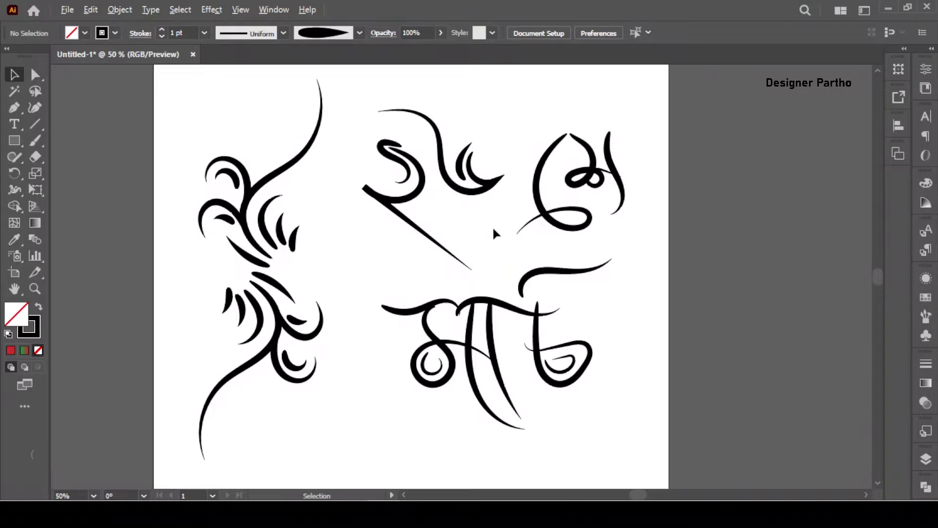
pyautogui.scroll(-1, 493, 225)
pyautogui.moveTo(410, 127); pyautogui.dragTo(597, 385)
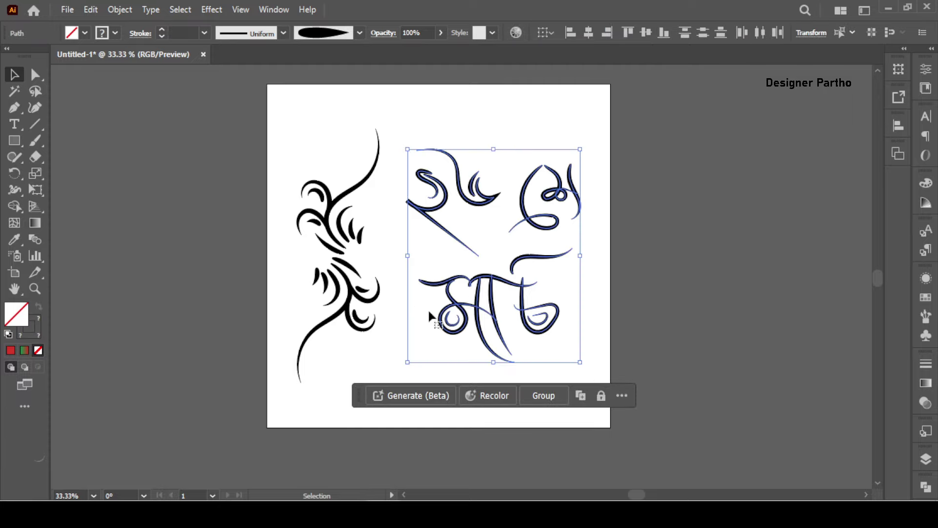
pyautogui.moveTo(298, 128); pyautogui.dragTo(386, 374)
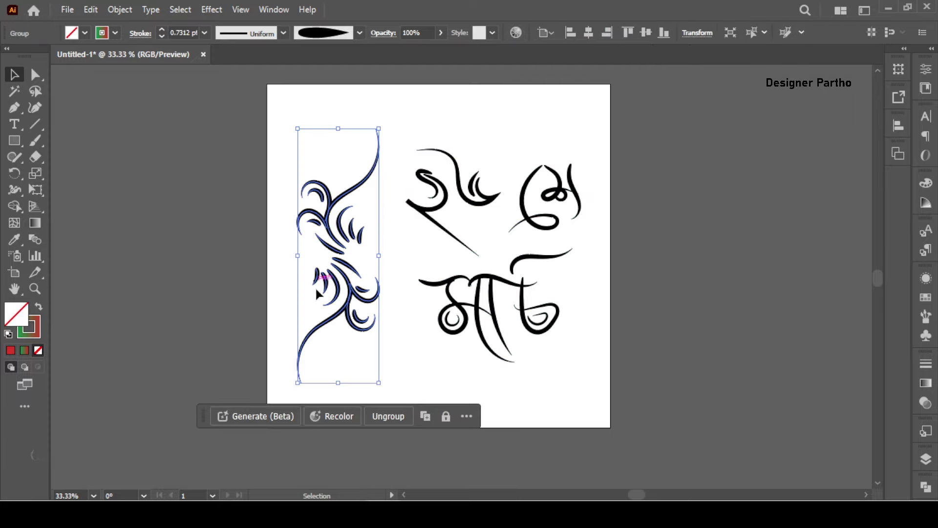
pyautogui.click(389, 101)
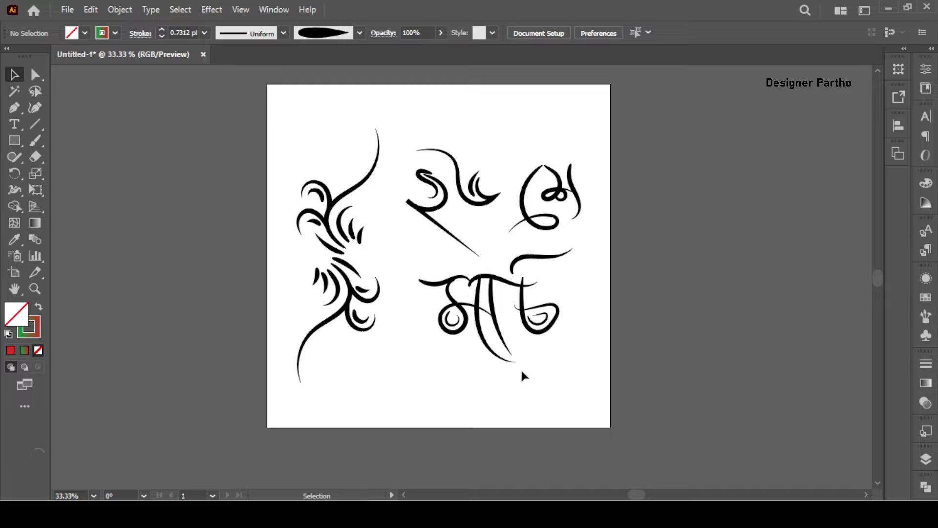
pyautogui.moveTo(417, 121); pyautogui.dragTo(597, 362)
pyautogui.click(537, 116)
# Step: Pan to the spare lettering copy and drag it left, closer to the artboard
pyautogui.moveTo(739, 379); pyautogui.dragTo(528, 378)
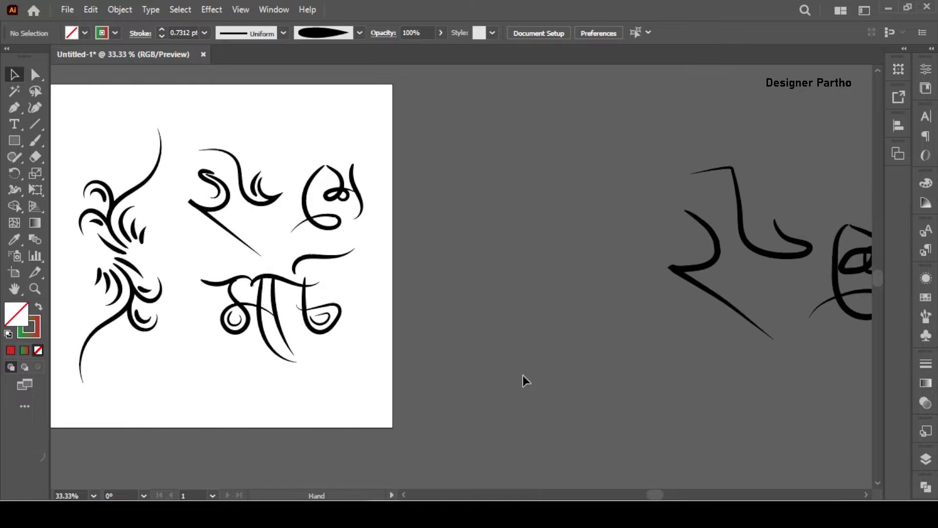
pyautogui.scroll(-1, 547, 355)
pyautogui.moveTo(784, 356); pyautogui.dragTo(784, 357)
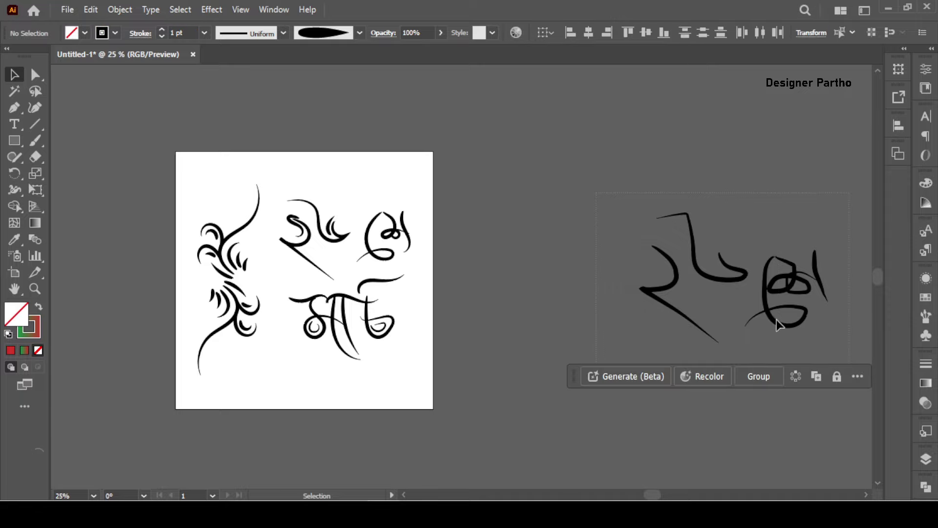
pyautogui.moveTo(775, 286); pyautogui.dragTo(599, 283)
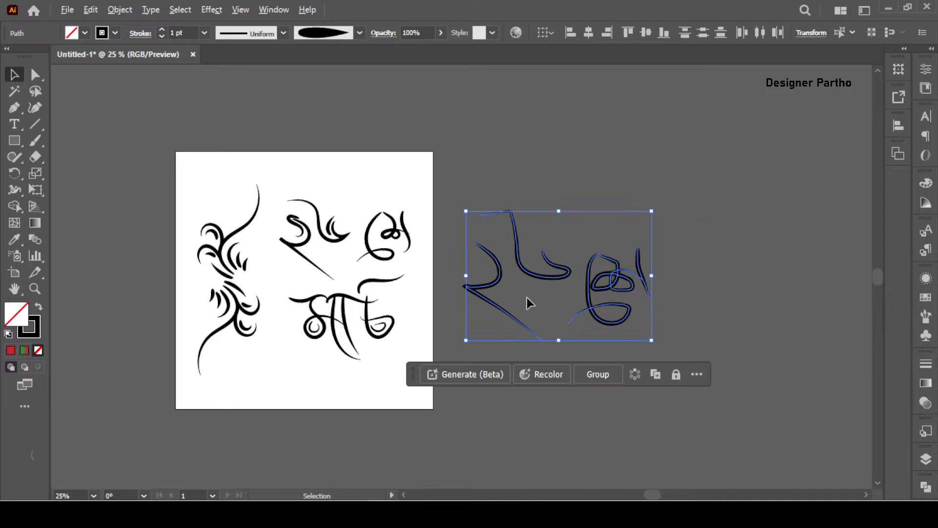
pyautogui.scroll(1, 531, 300)
pyautogui.click(490, 125)
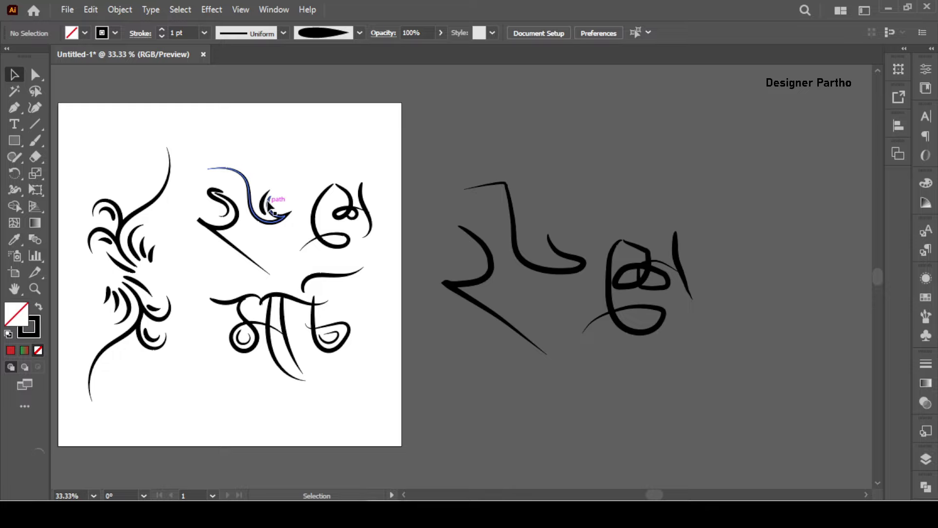
# Step: Reselect and deselect the spare lettering paths, leaving a blank white artboard in view
pyautogui.scroll(2, 215, 176)
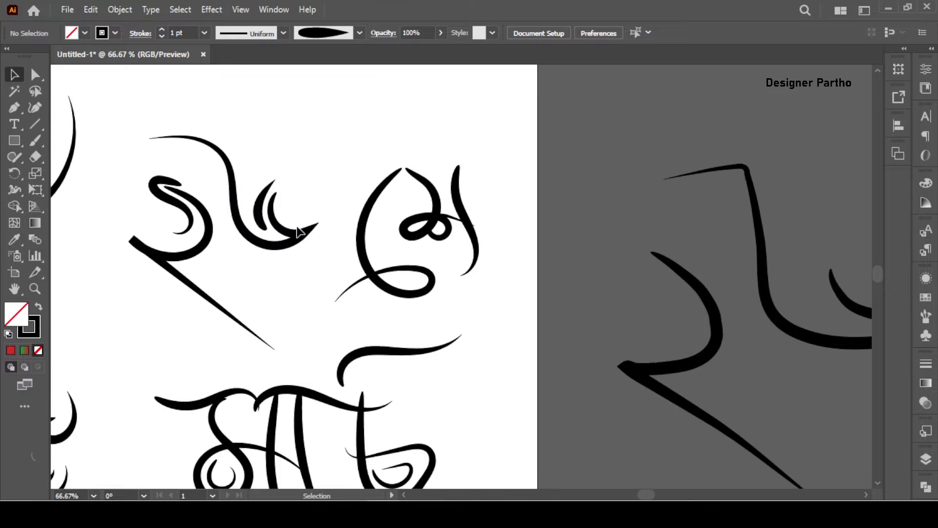
pyautogui.scroll(-2, 239, 191)
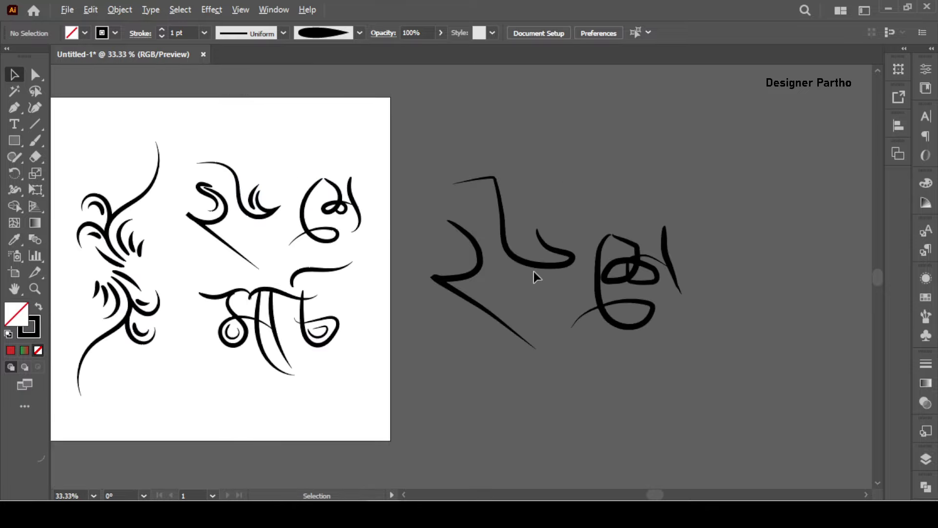
pyautogui.scroll(1, 599, 268)
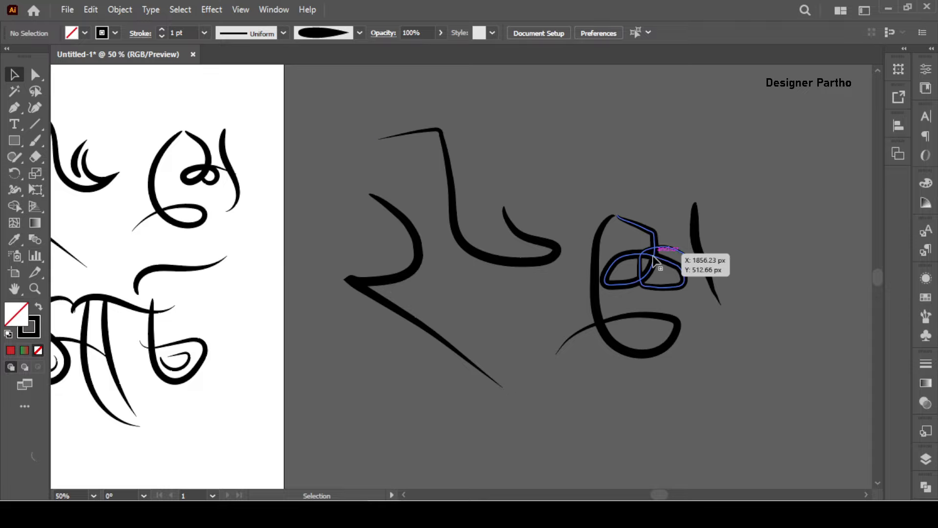
pyautogui.scroll(-1, 696, 270)
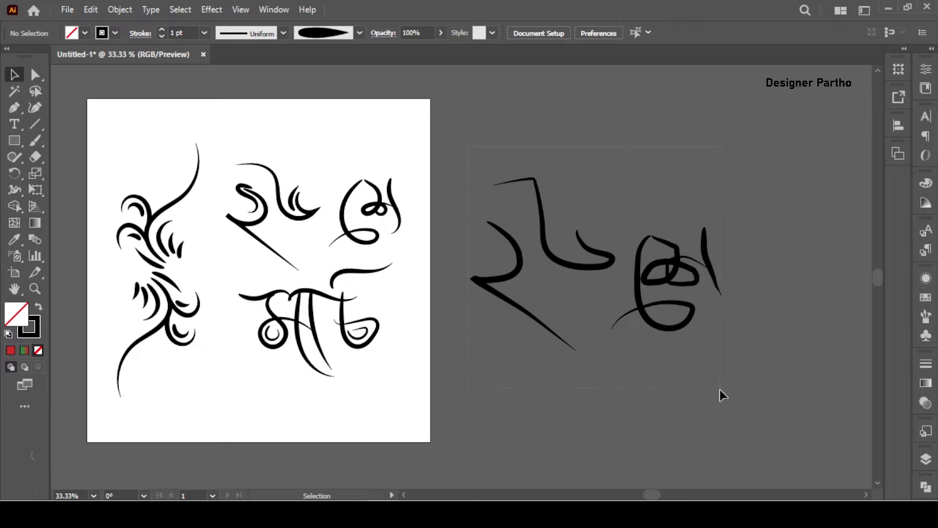
pyautogui.moveTo(720, 389); pyautogui.dragTo(632, 315)
pyautogui.click(567, 151)
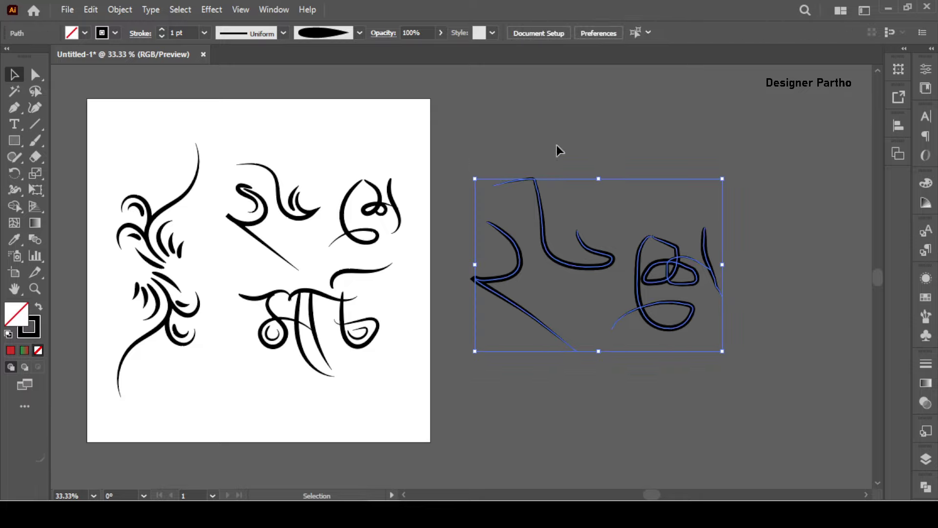
pyautogui.moveTo(465, 190); pyautogui.dragTo(785, 404)
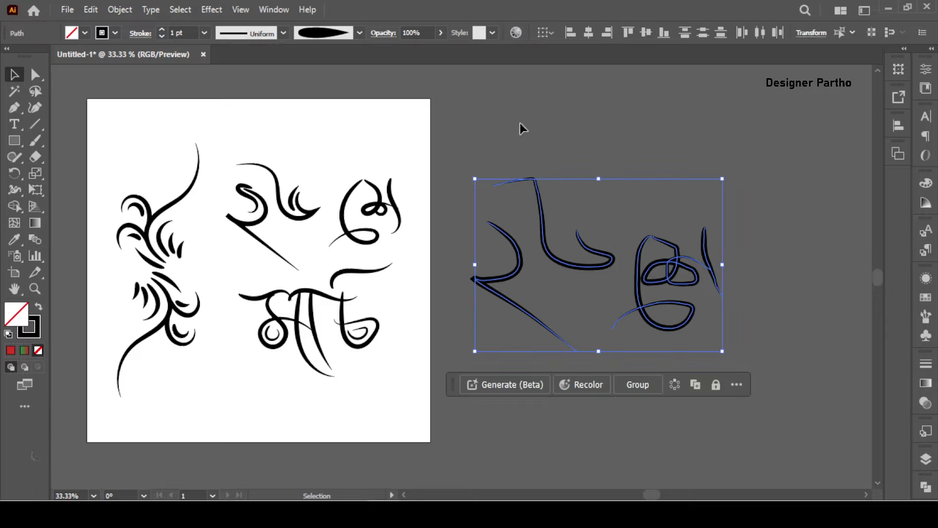
pyautogui.click(503, 164)
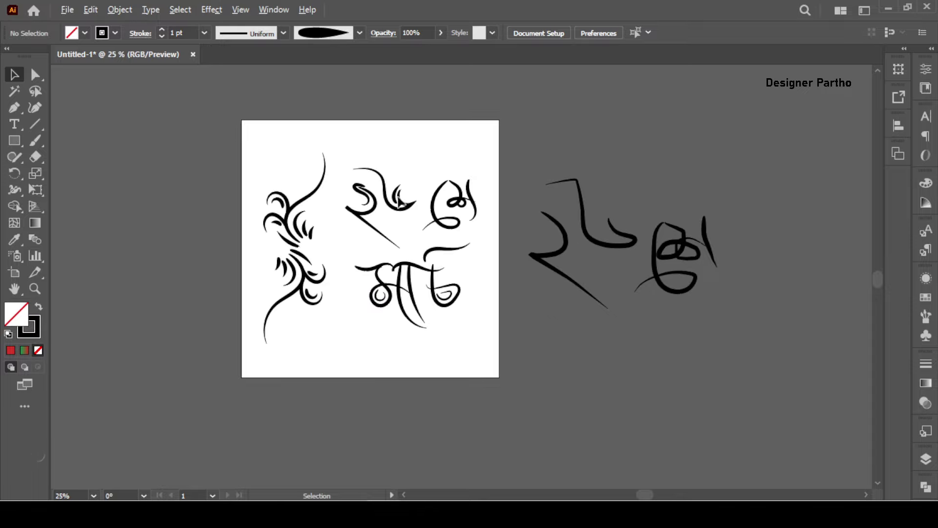
# Step: Draw a flat ellipse about 266 by 30 px, filled black with no stroke
pyautogui.click(15, 142)
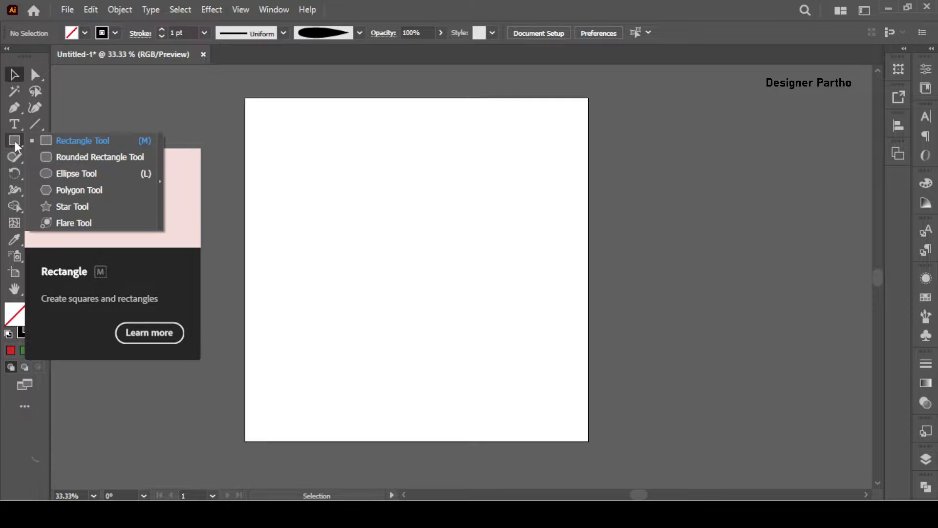
pyautogui.click(68, 175)
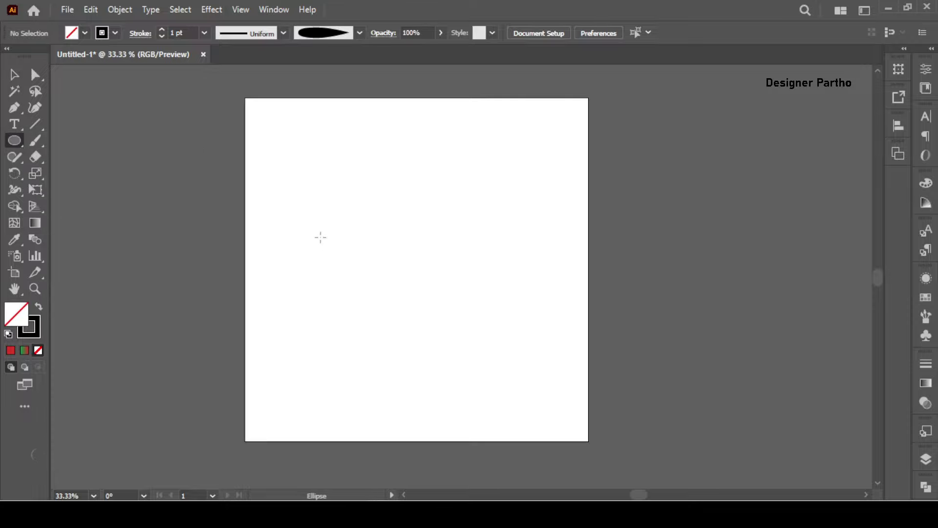
pyautogui.moveTo(320, 236); pyautogui.dragTo(405, 246)
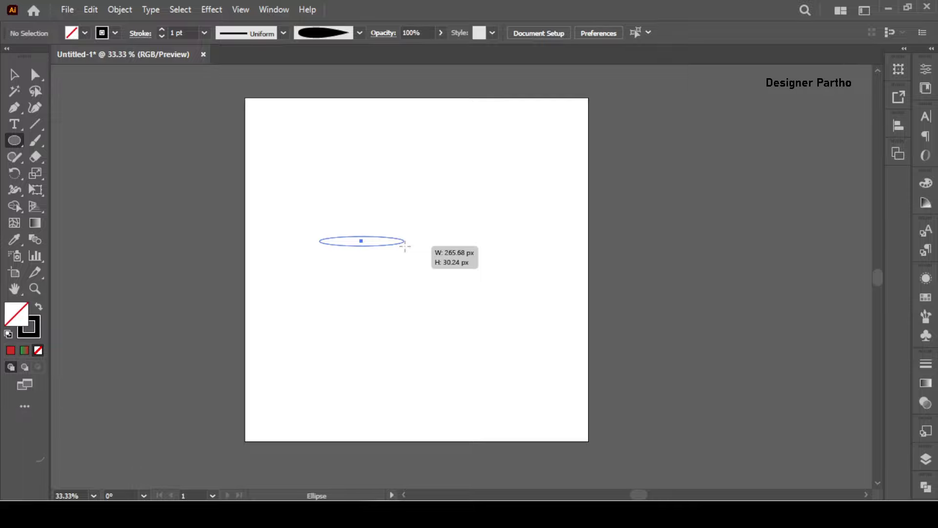
pyautogui.moveTo(405, 246); pyautogui.dragTo(405, 246)
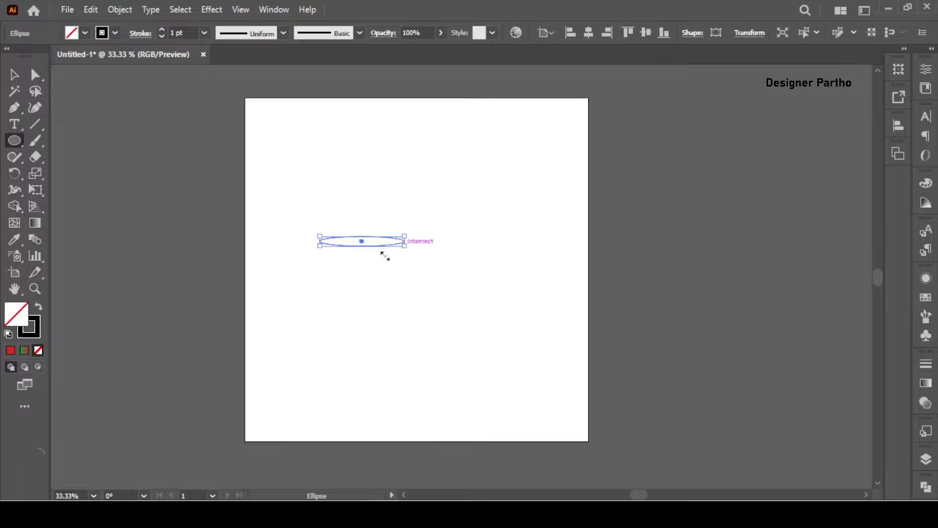
pyautogui.click(40, 307)
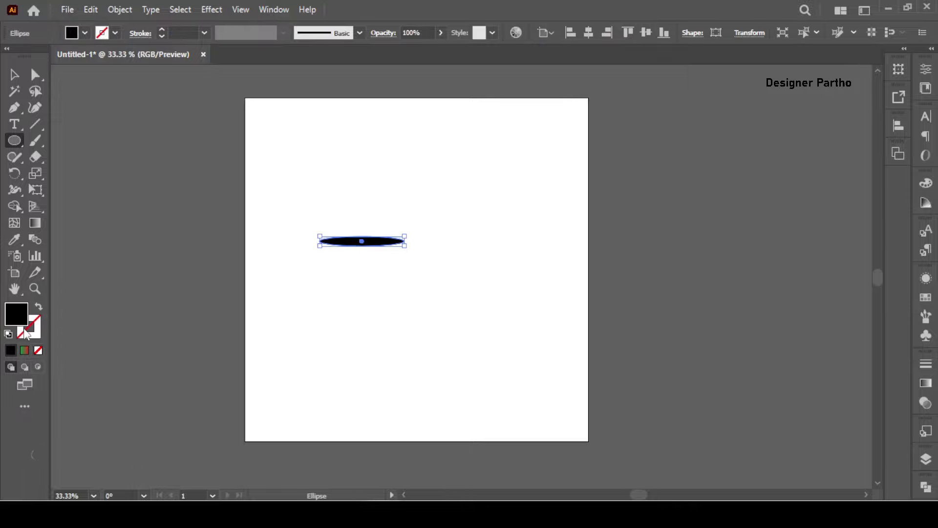
pyautogui.press('F6')
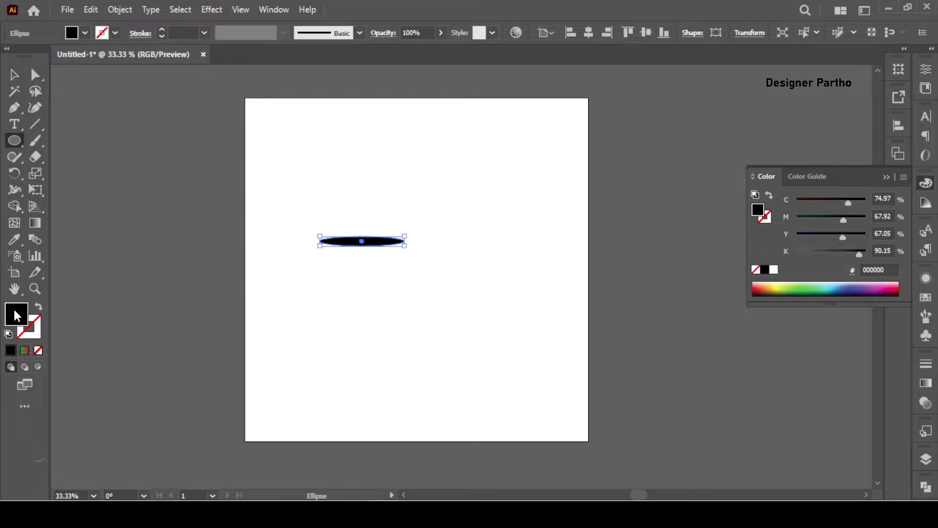
pyautogui.press('a')
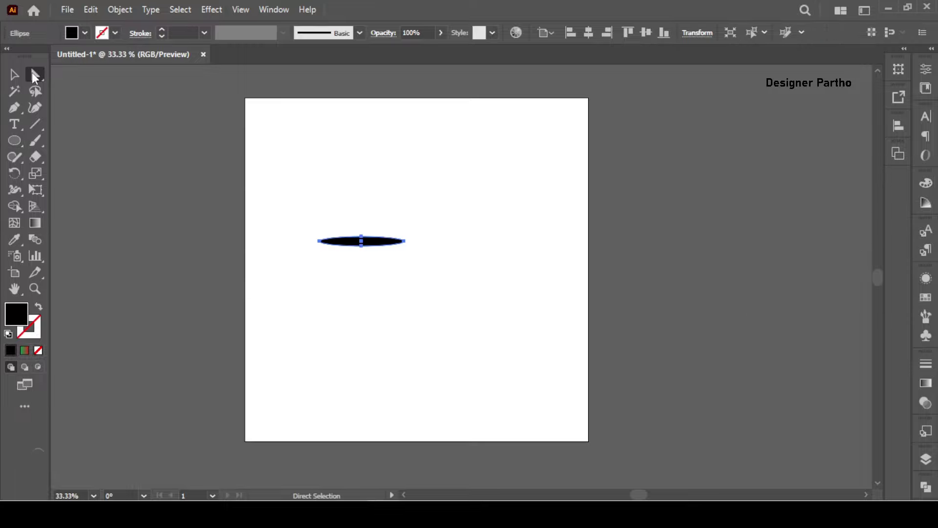
# Step: Convert the ellipse's left anchor to a sharp corner and shift the middle anchors right to taper it
pyautogui.scroll(1, 319, 244)
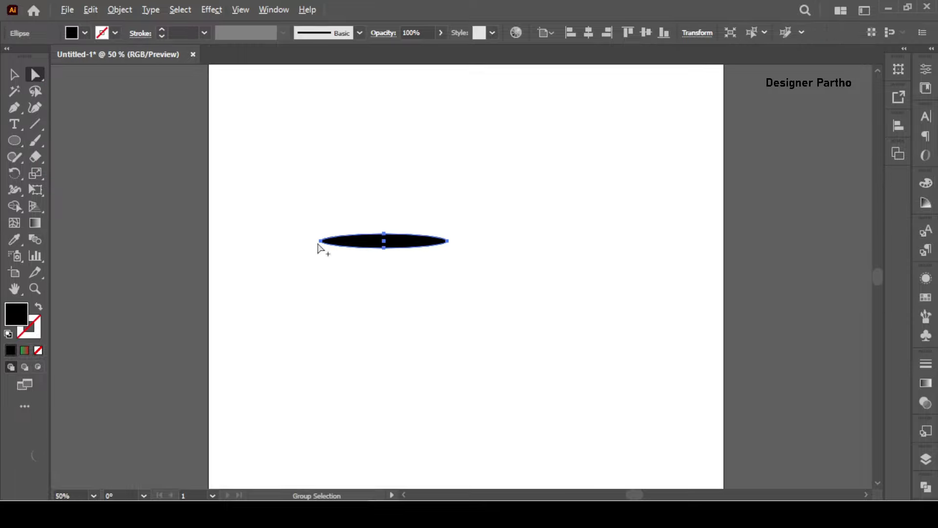
pyautogui.moveTo(318, 244); pyautogui.dragTo(322, 244)
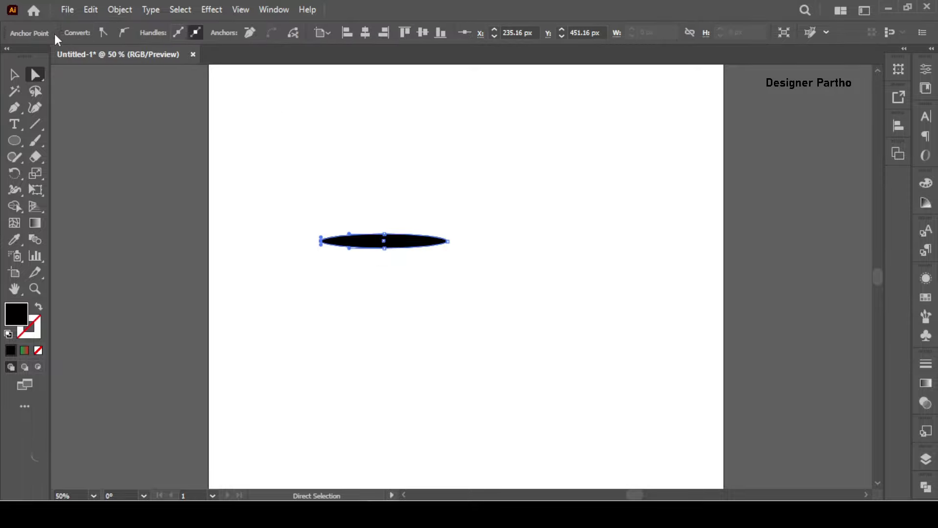
pyautogui.click(103, 32)
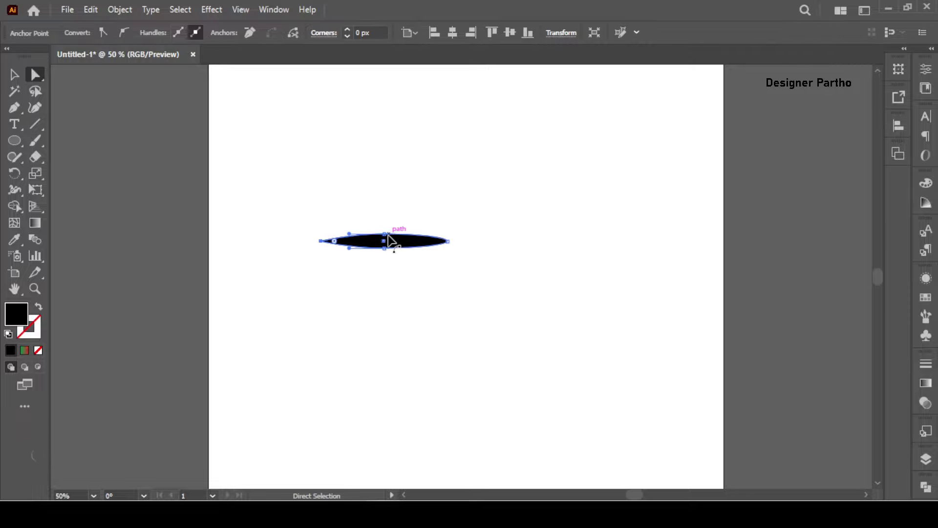
pyautogui.moveTo(389, 236); pyautogui.dragTo(385, 252)
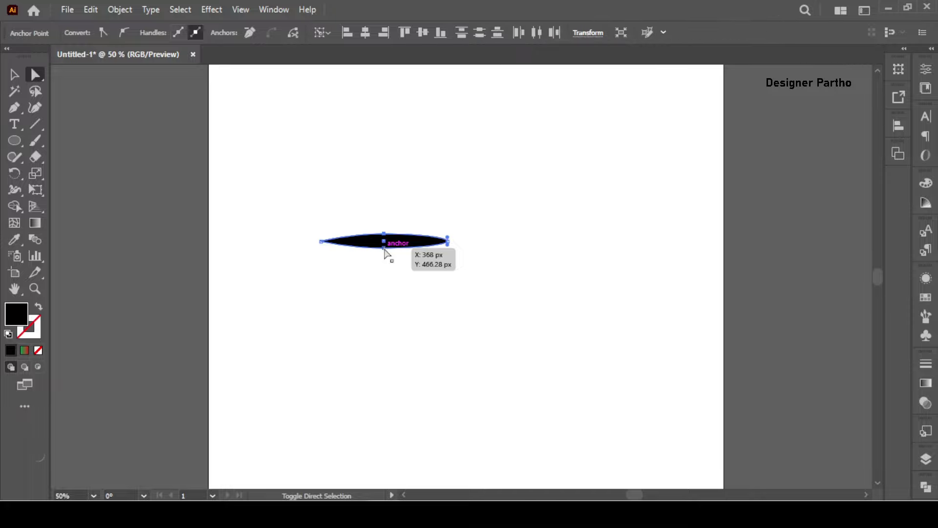
pyautogui.keyDown('alt'); pyautogui.scroll(1, 385, 253); pyautogui.keyUp('alt')
pyautogui.keyDown('alt'); pyautogui.scroll(1, 384, 254); pyautogui.keyUp('alt')
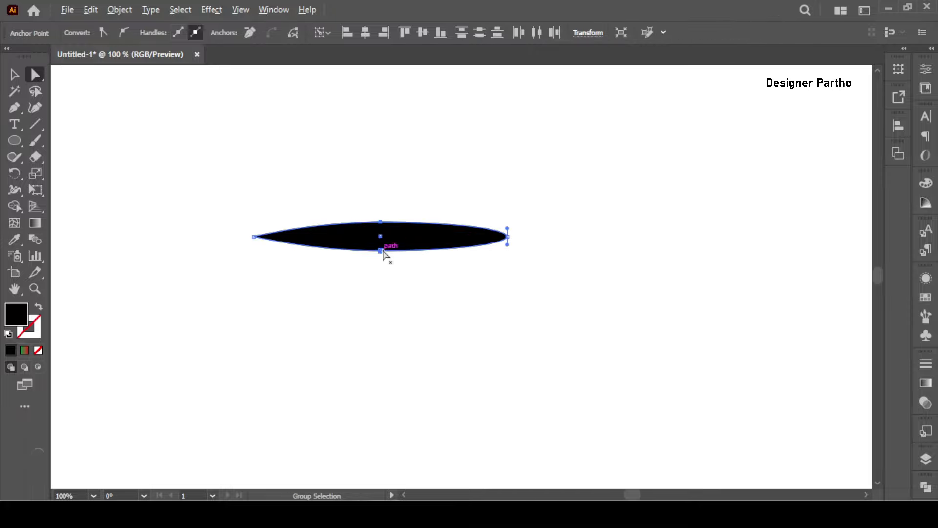
pyautogui.moveTo(384, 250); pyautogui.dragTo(438, 251)
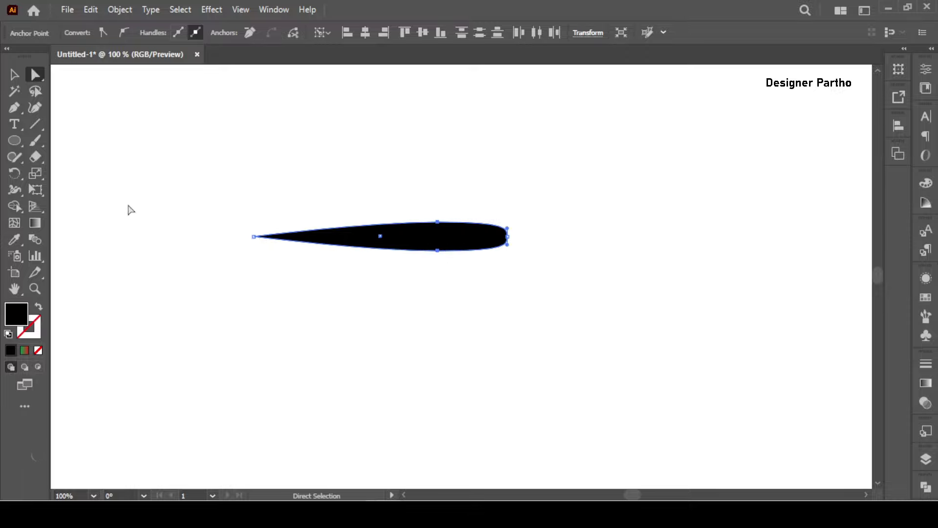
pyautogui.click(14, 74)
# Step: Drag the tapered black shape into the Brushes panel to start a new brush
pyautogui.click(406, 161)
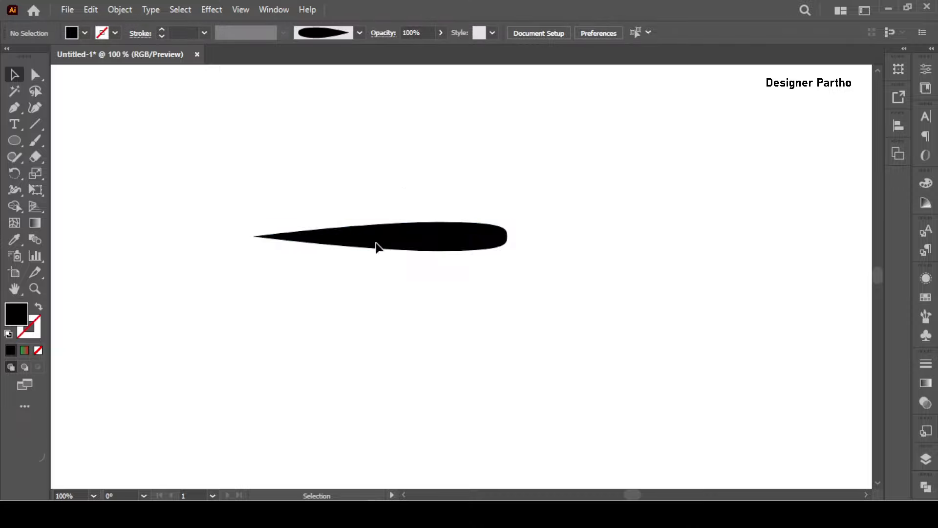
pyautogui.scroll(-1, 362, 246)
pyautogui.scroll(-1, 251, 246)
pyautogui.scroll(1, 421, 265)
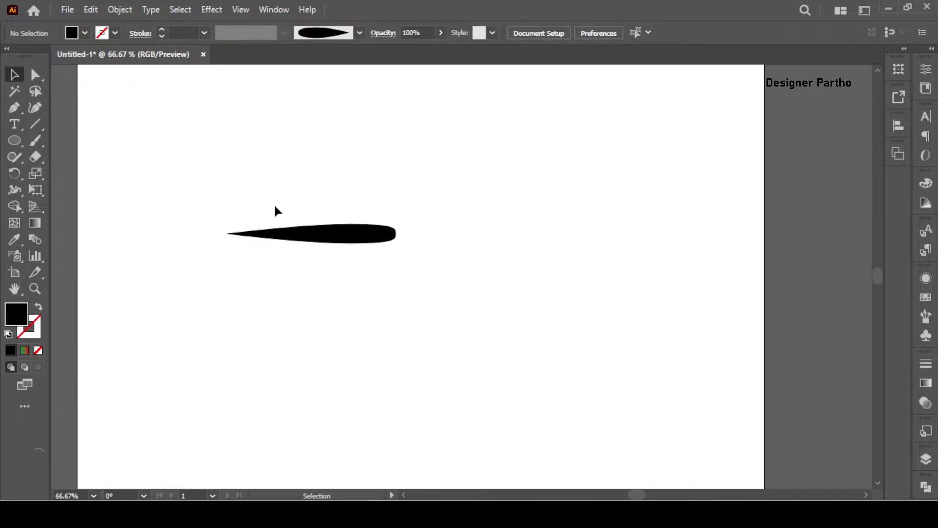
pyautogui.click(341, 238)
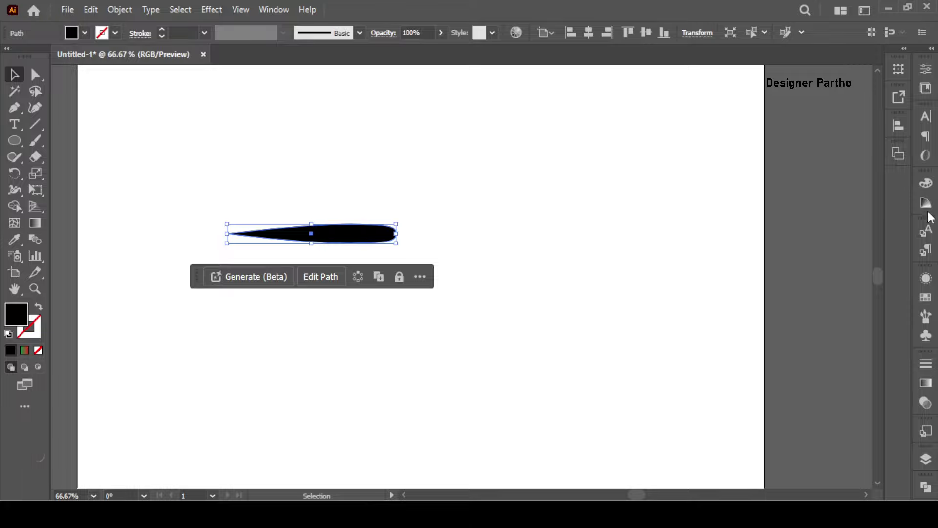
pyautogui.click(926, 316)
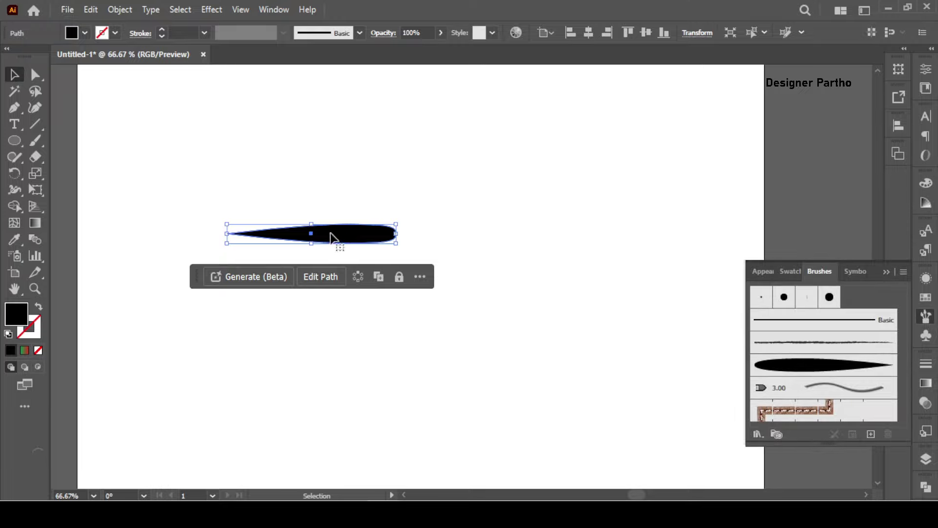
pyautogui.moveTo(338, 239)
pyautogui.mouseDown()
pyautogui.moveTo(619, 371)
pyautogui.moveTo(783, 424)
pyautogui.mouseUp()
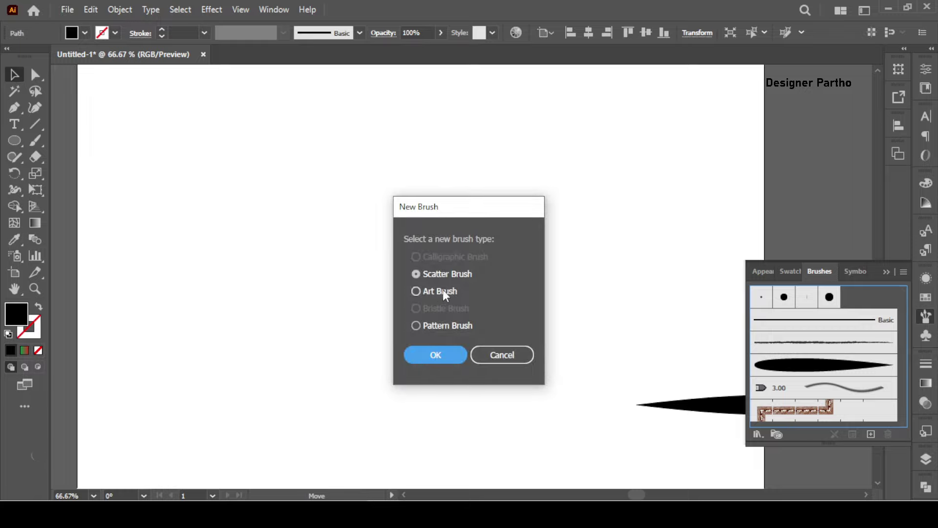
# Step: Create an Art Brush from the shape with its direction reversed to right-to-left
pyautogui.click(418, 292)
pyautogui.click(435, 357)
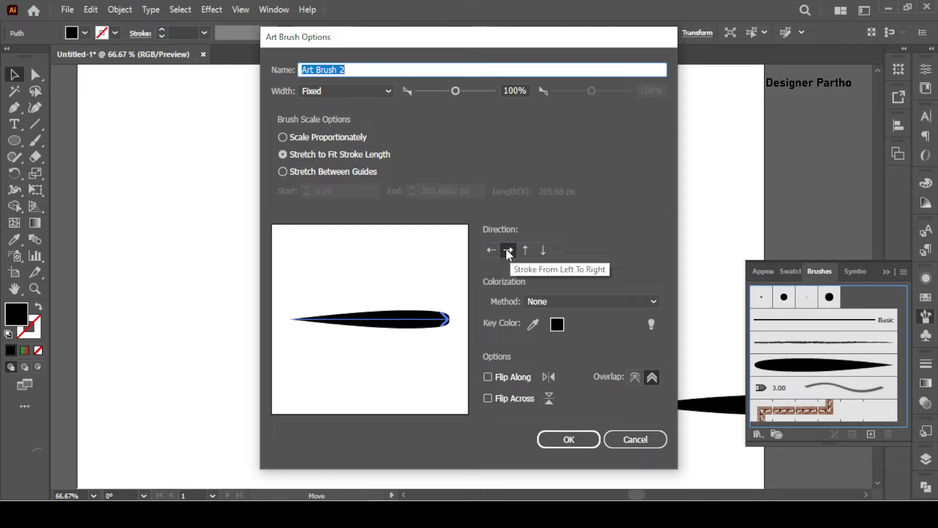
pyautogui.click(492, 249)
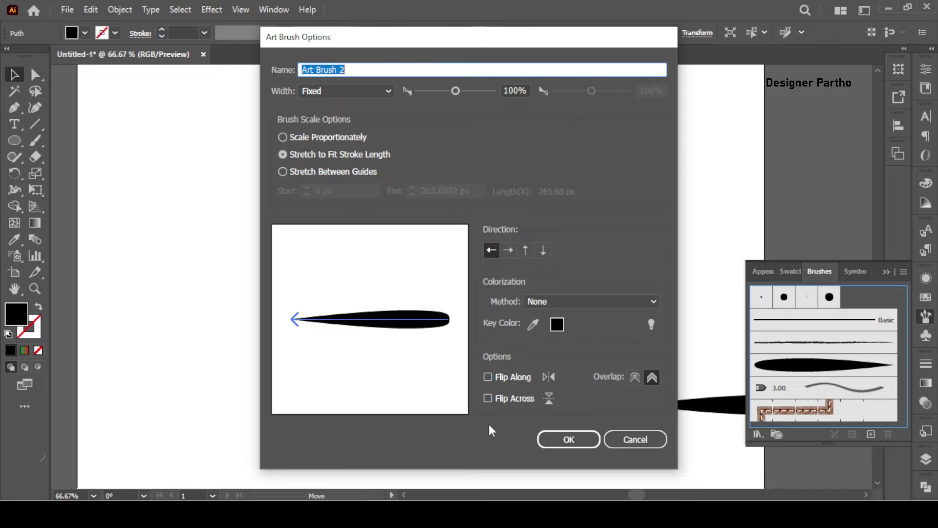
pyautogui.click(568, 440)
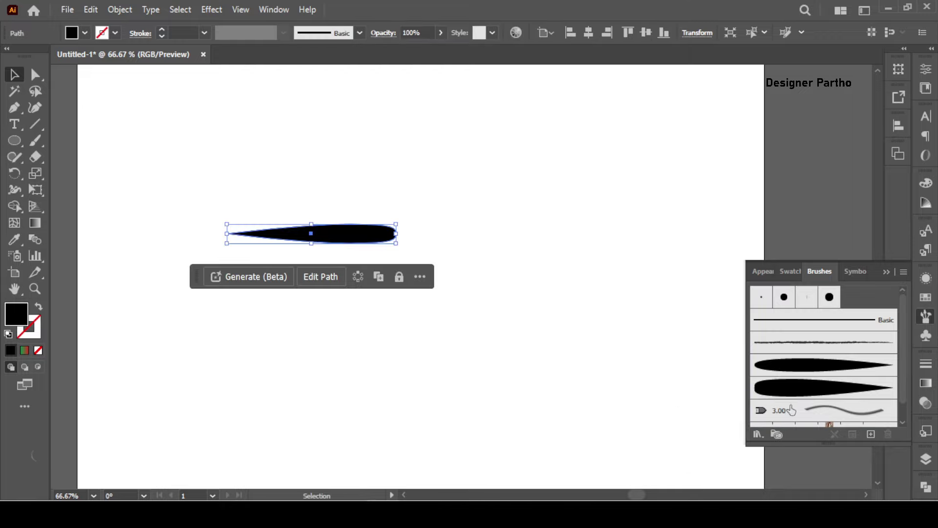
# Step: Test the new brush on the shape, undo it, and select the plain tapered shape
pyautogui.scroll(-1, 821, 369)
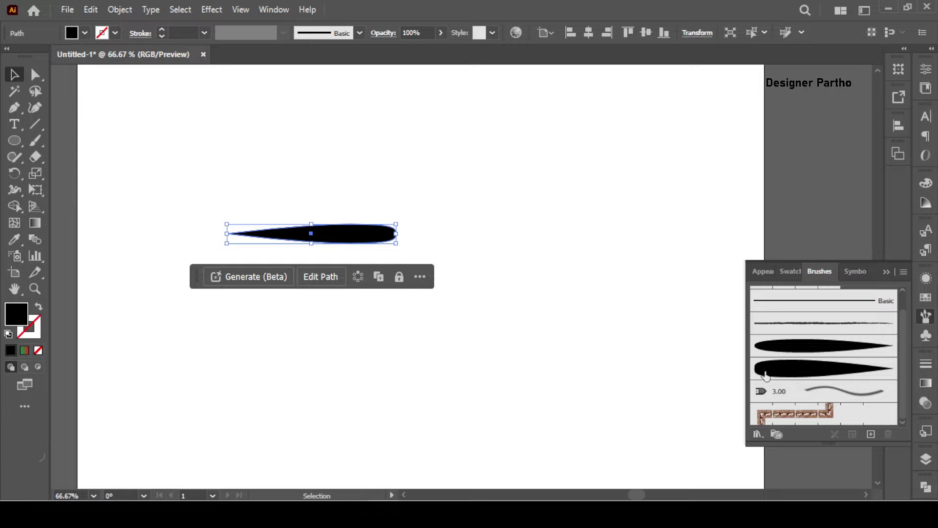
pyautogui.click(795, 376)
pyautogui.press('a')
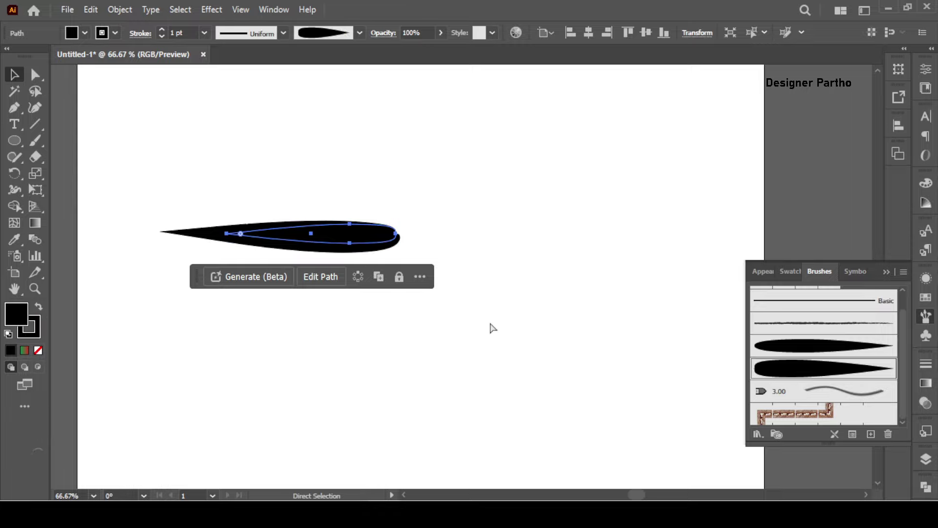
pyautogui.hotkey('ctrl', 'z')
pyautogui.press('v')
pyautogui.click(350, 247)
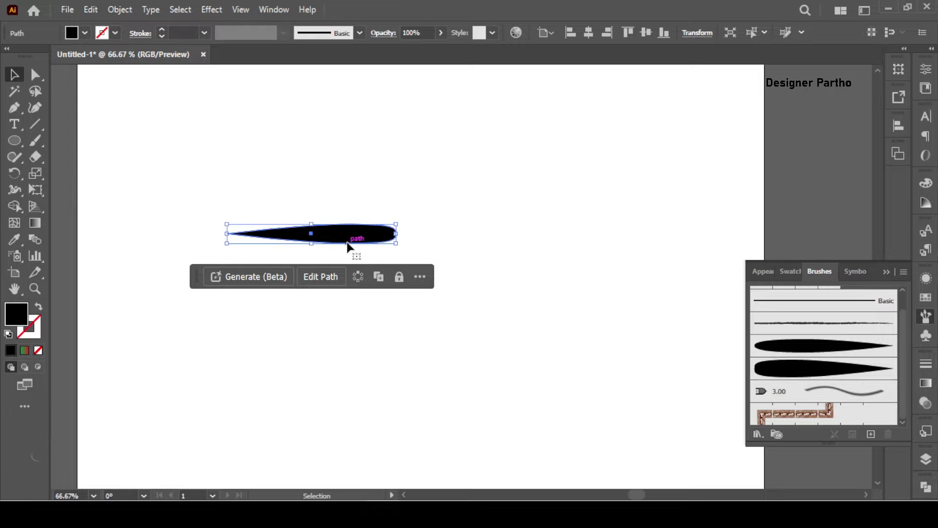
# Step: Delete the tapered shape and ready the Paintbrush with the new tapered art brush
pyautogui.press('Delete')
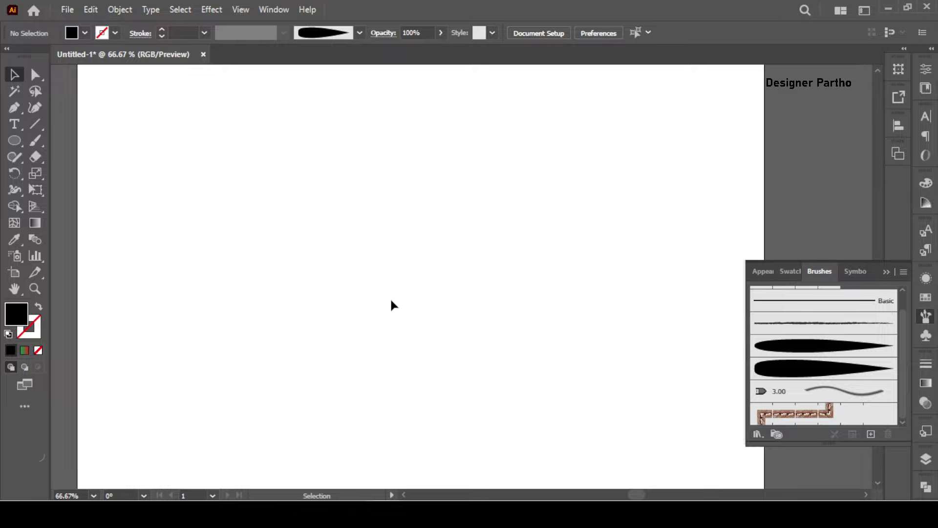
pyautogui.scroll(-2, 391, 300)
pyautogui.scroll(1, 537, 334)
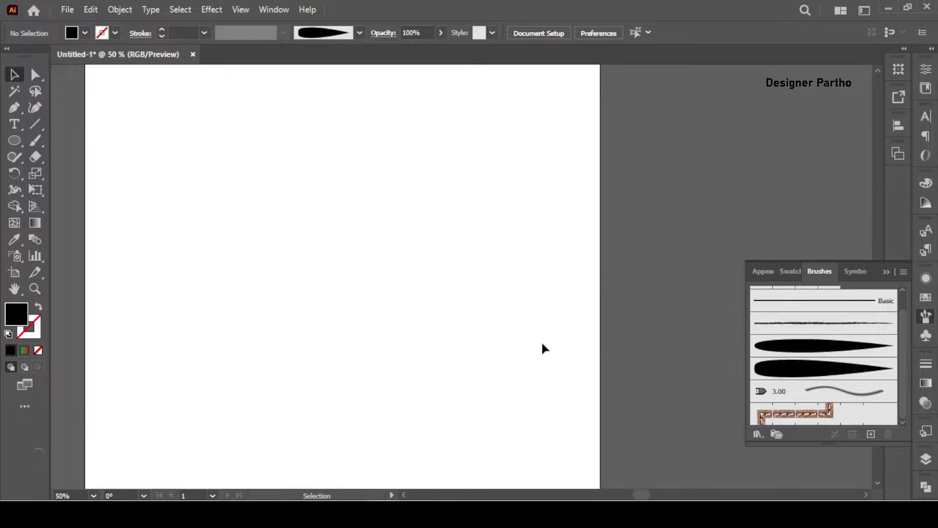
pyautogui.scroll(-1, 581, 349)
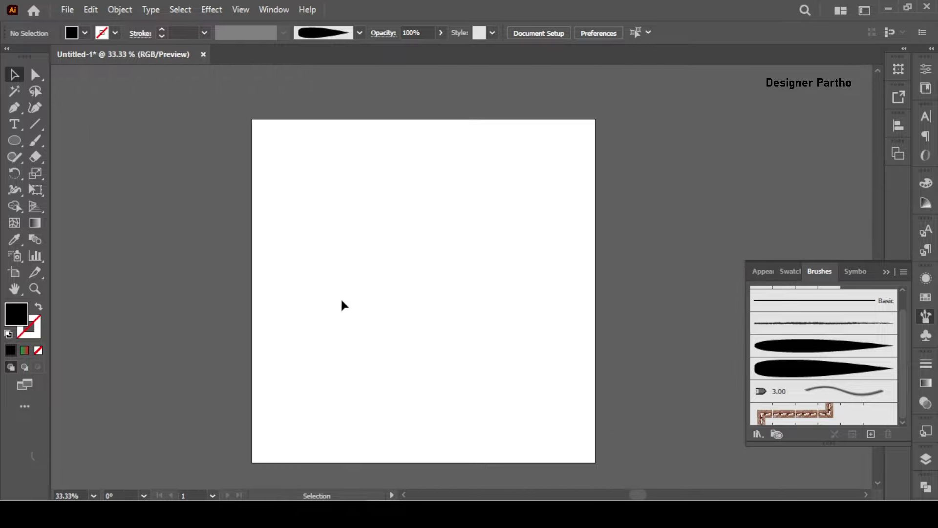
pyautogui.click(37, 143)
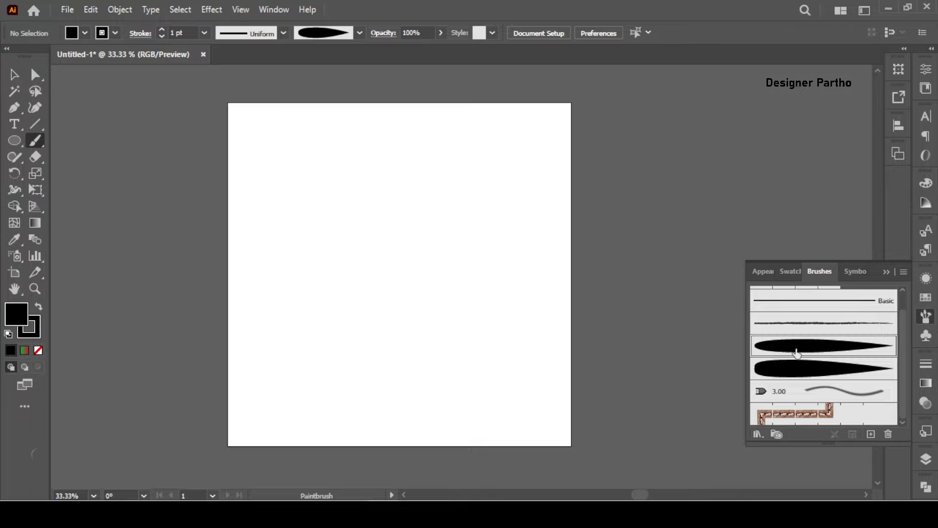
pyautogui.click(737, 293)
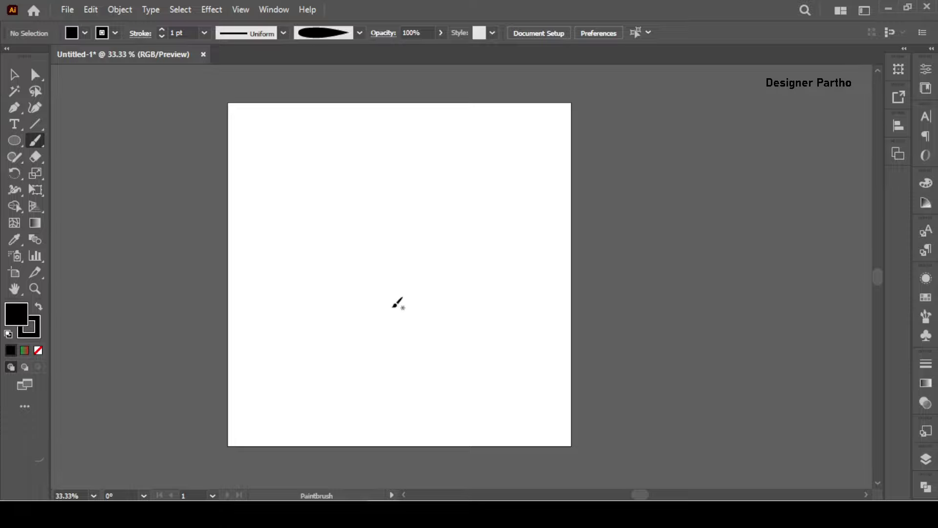
pyautogui.keyDown('alt'); pyautogui.scroll(1, 348, 284); pyautogui.keyUp('alt')
pyautogui.moveTo(413, 339); pyautogui.dragTo(436, 149)
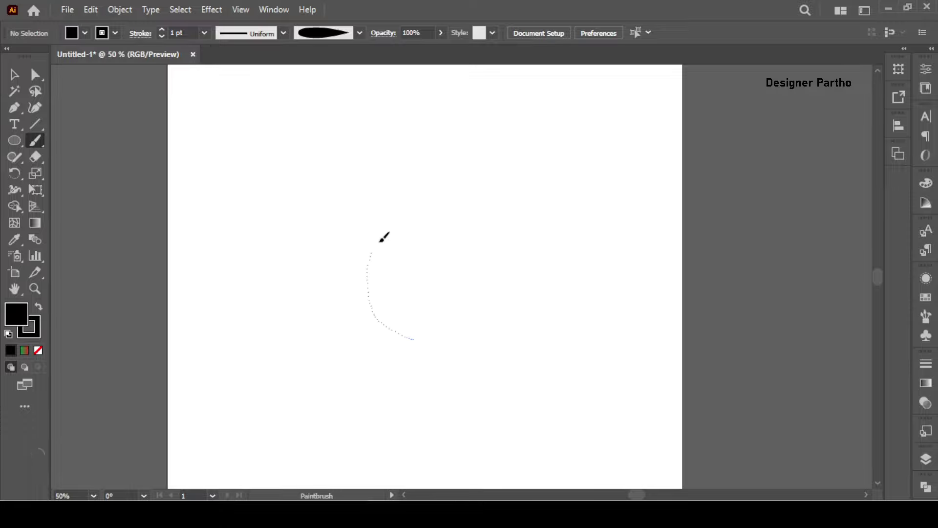
pyautogui.moveTo(371, 307)
pyautogui.mouseDown()
pyautogui.moveTo(365, 267)
pyautogui.moveTo(323, 270)
pyautogui.mouseUp()
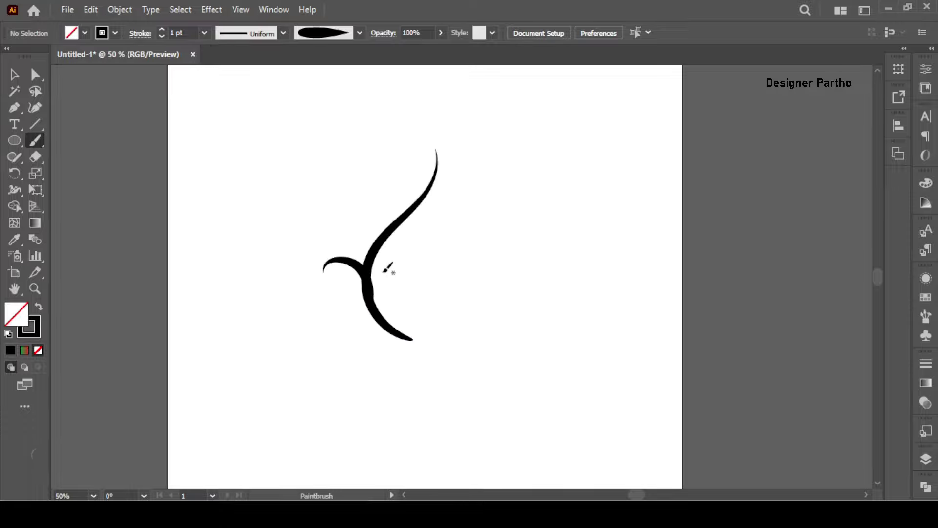
pyautogui.moveTo(377, 247); pyautogui.dragTo(332, 206)
pyautogui.moveTo(395, 237)
pyautogui.mouseDown()
pyautogui.moveTo(402, 206)
pyautogui.moveTo(376, 175)
pyautogui.mouseUp()
pyautogui.moveTo(410, 320); pyautogui.dragTo(416, 239)
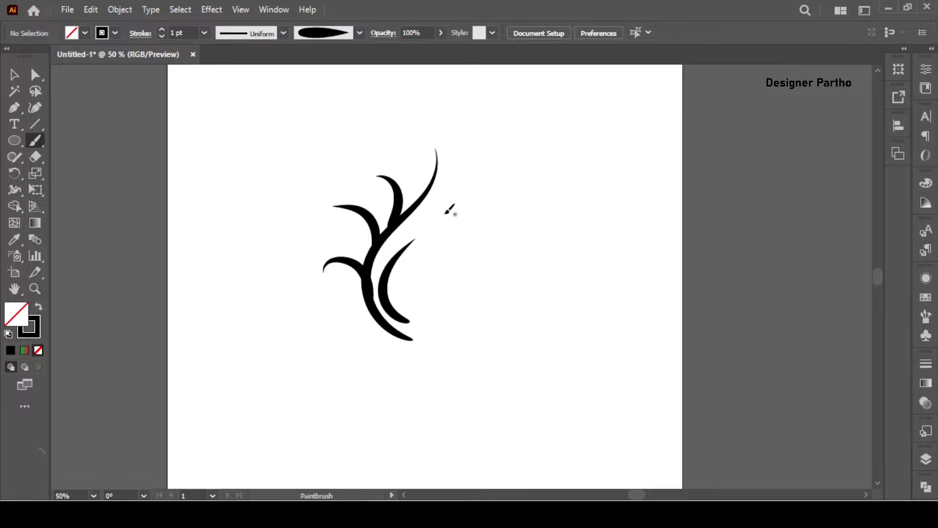
pyautogui.moveTo(384, 317)
pyautogui.mouseDown()
pyautogui.moveTo(398, 334)
pyautogui.moveTo(304, 415)
pyautogui.mouseUp()
pyautogui.moveTo(398, 361); pyautogui.dragTo(315, 336)
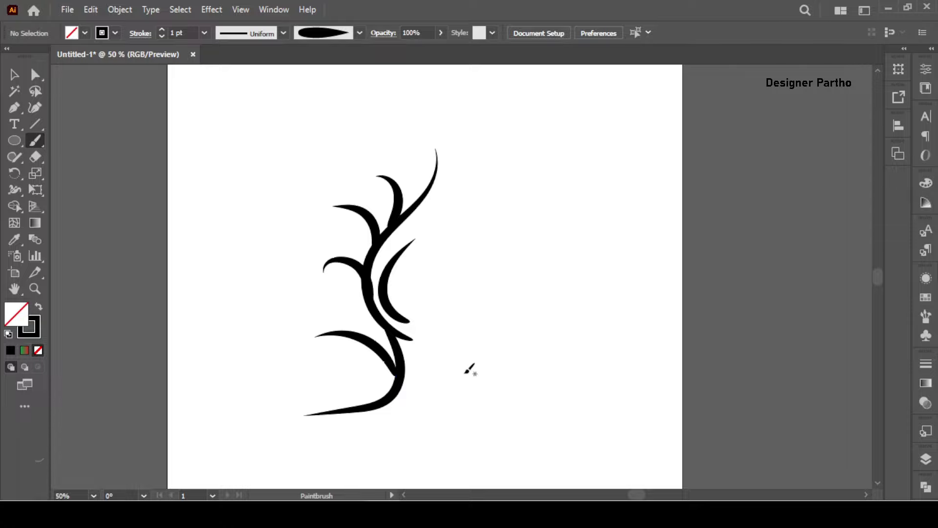
pyautogui.hotkey('ctrl', 'z')
pyautogui.hotkey('ctrl', 'z')
pyautogui.hotkey('ctrl', 'z')
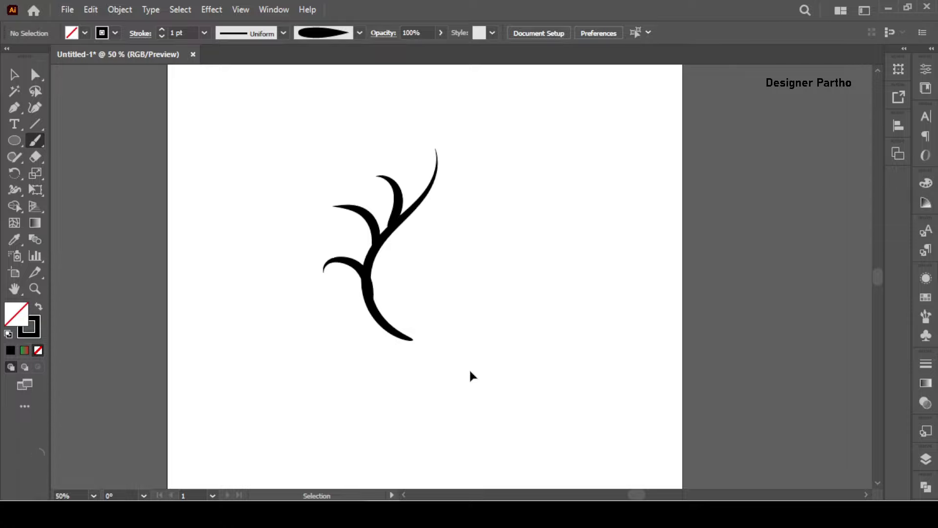
pyautogui.hotkey('ctrl', 'z')
pyautogui.hotkey('ctrl', 'z')
pyautogui.hotkey('ctrl', 'z')
pyautogui.hotkey('ctrl', 'z')
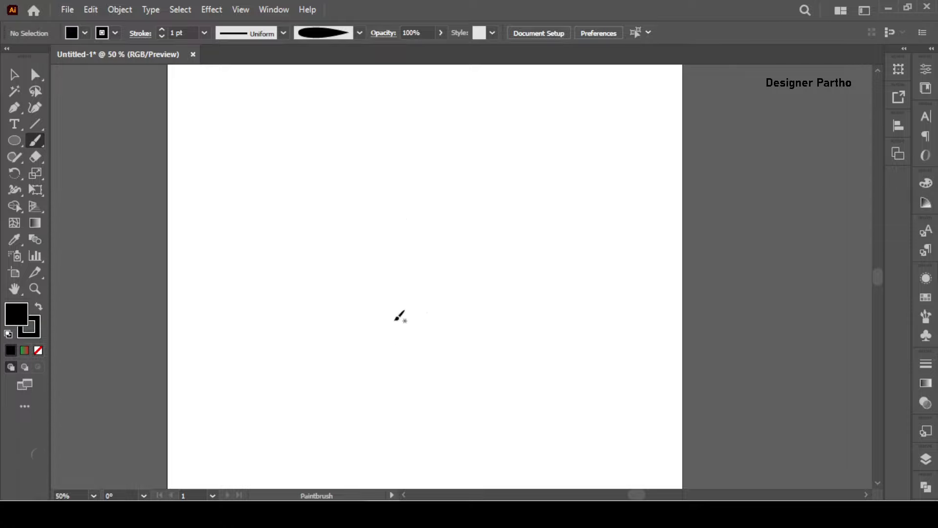
# Step: Paint a tall curved stem, two left branches, an eye stroke and short curves, then select them
pyautogui.hotkey('ctrl', '-')
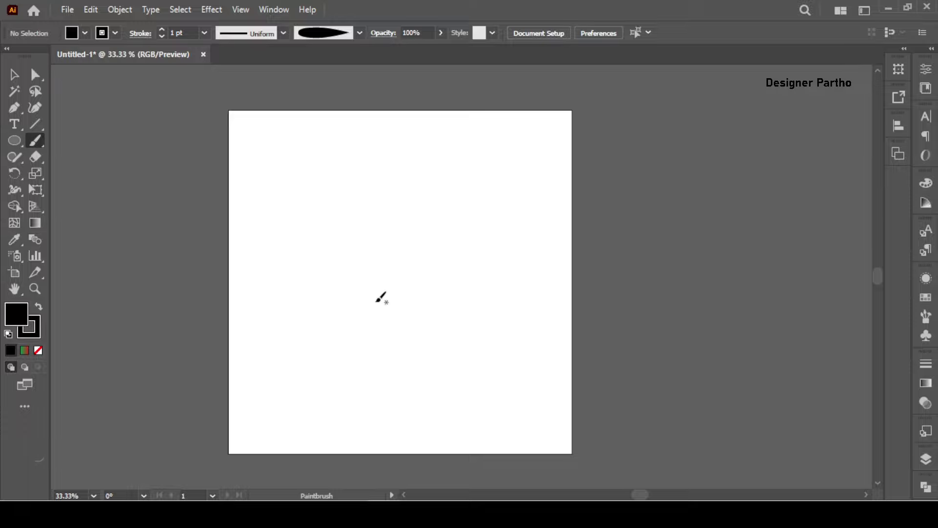
pyautogui.moveTo(401, 317); pyautogui.dragTo(427, 139)
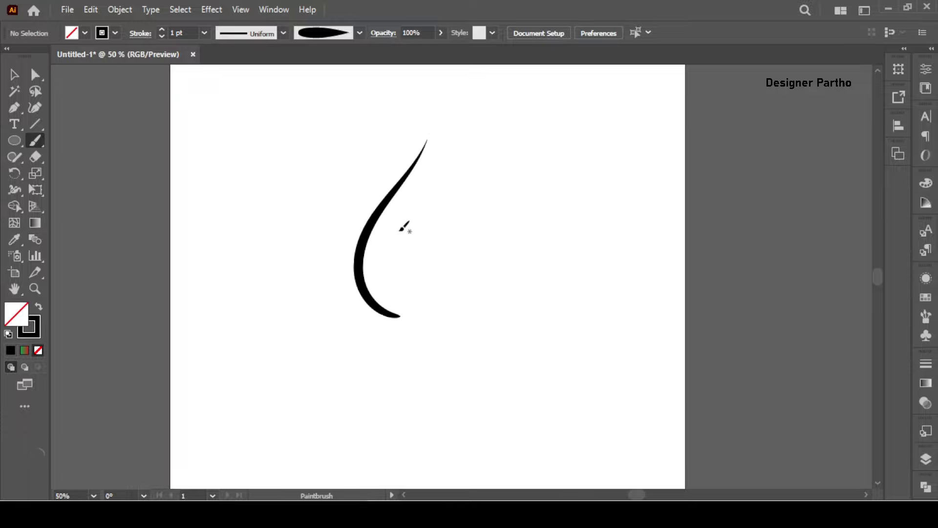
pyautogui.moveTo(315, 280); pyautogui.dragTo(361, 269)
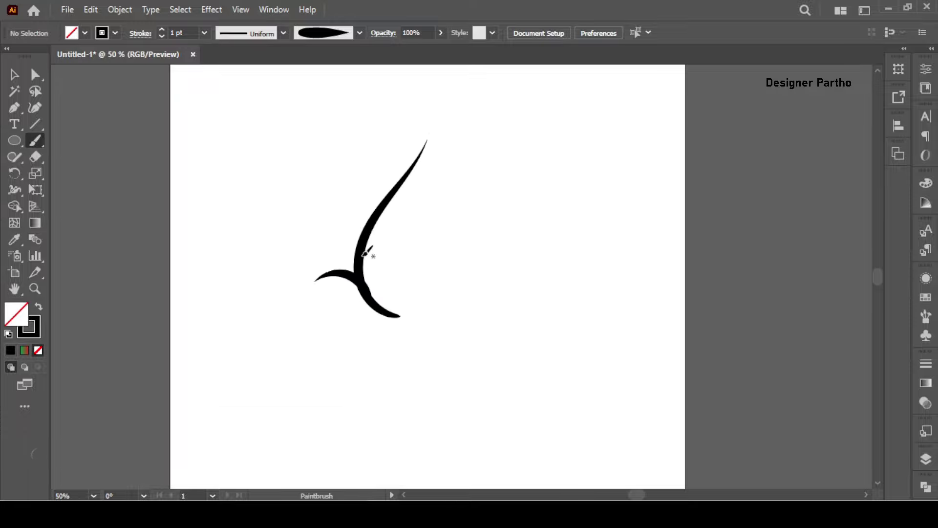
pyautogui.moveTo(366, 227); pyautogui.dragTo(309, 212)
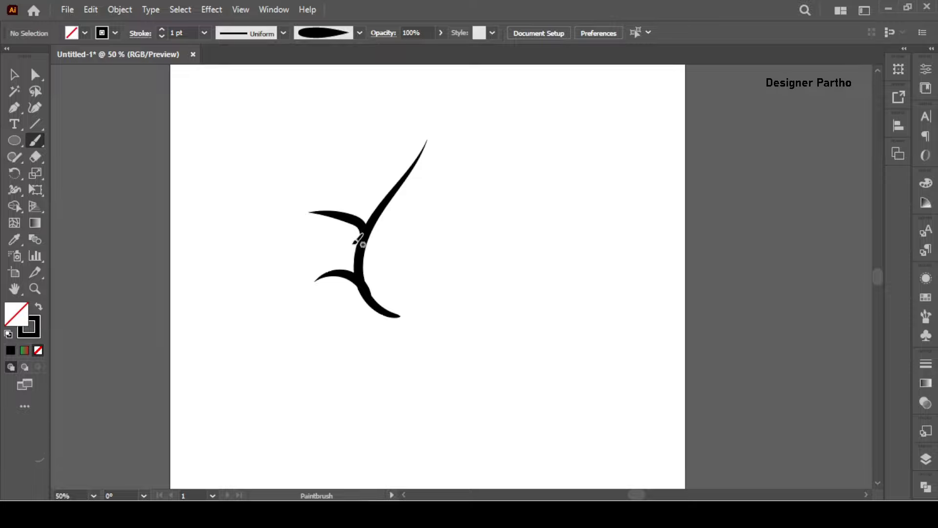
pyautogui.moveTo(350, 240); pyautogui.dragTo(326, 233)
pyautogui.moveTo(396, 302)
pyautogui.mouseDown()
pyautogui.moveTo(373, 258)
pyautogui.moveTo(400, 270)
pyautogui.moveTo(414, 258)
pyautogui.mouseUp()
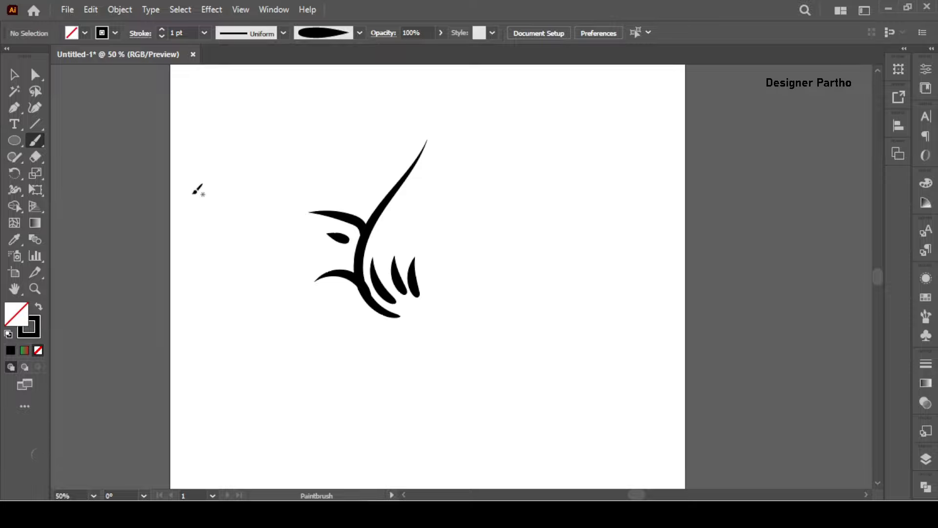
pyautogui.click(14, 76)
pyautogui.moveTo(284, 157); pyautogui.dragTo(468, 365)
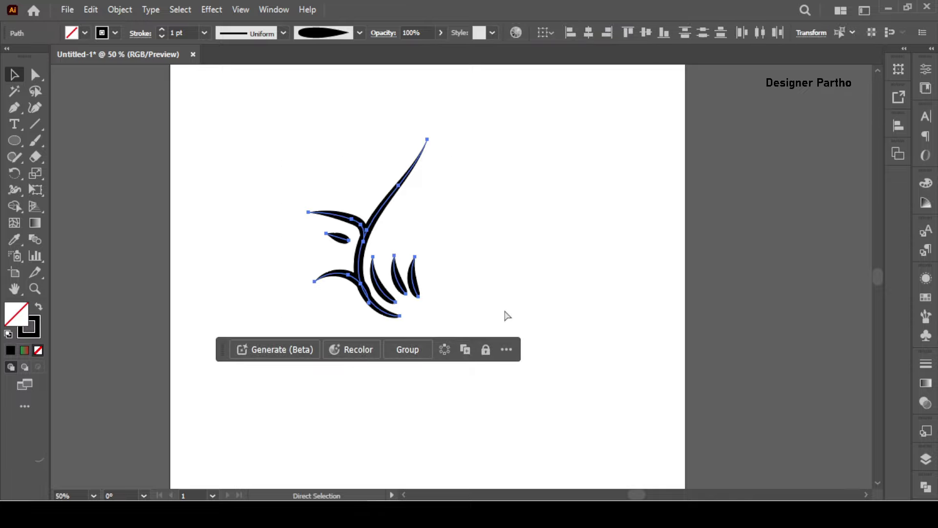
# Step: Group the strokes, copy and rotate a half-turn, and place the copy straight below
pyautogui.hotkey('ctrl', 'g')
pyautogui.scroll(-1, 432, 143)
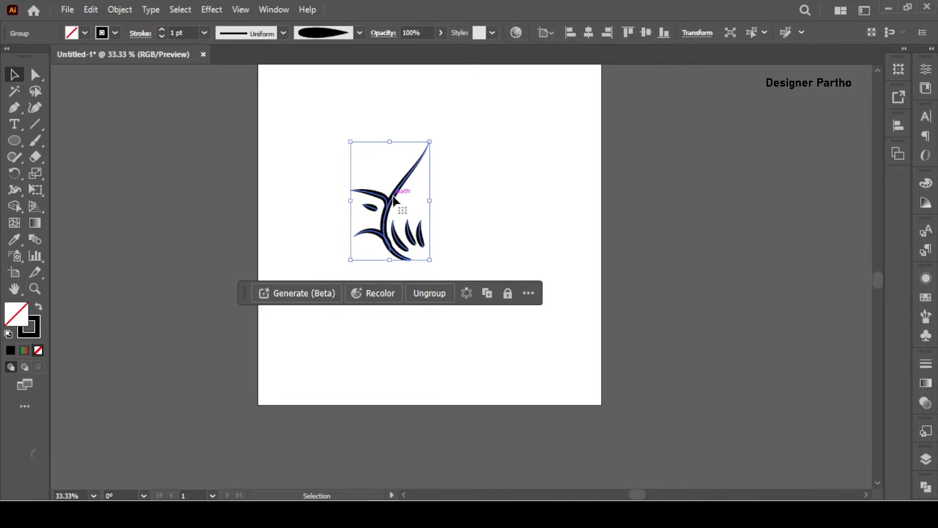
pyautogui.moveTo(394, 200); pyautogui.dragTo(394, 250)
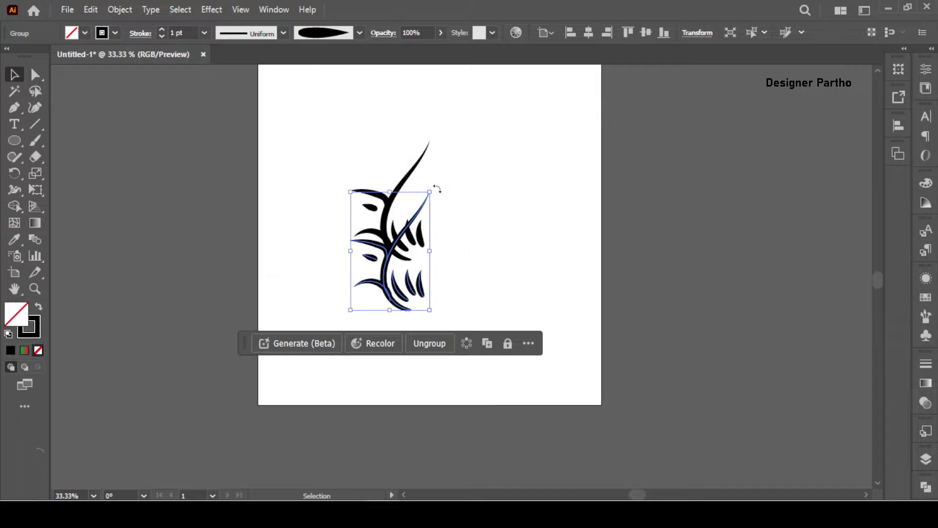
pyautogui.moveTo(436, 189); pyautogui.dragTo(349, 341)
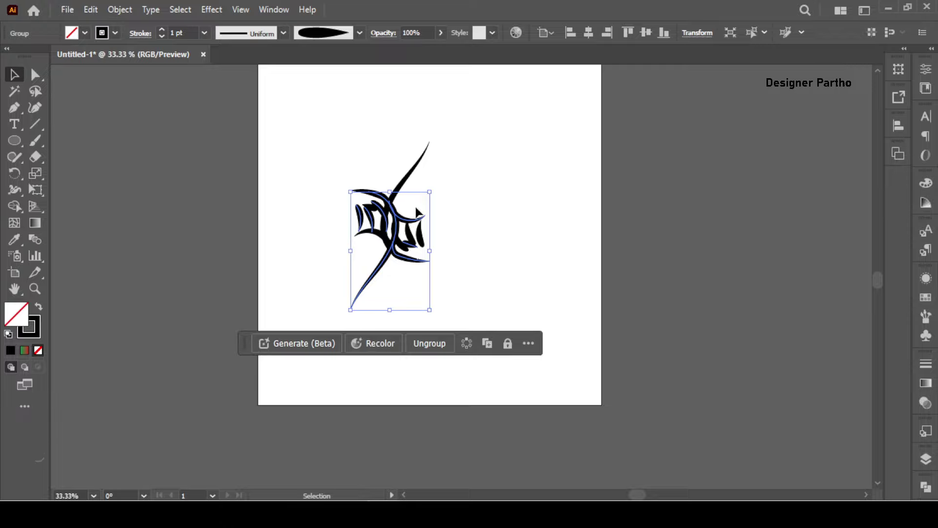
pyautogui.moveTo(397, 222); pyautogui.dragTo(397, 278)
pyautogui.click(494, 244)
pyautogui.scroll(-1, 440, 317)
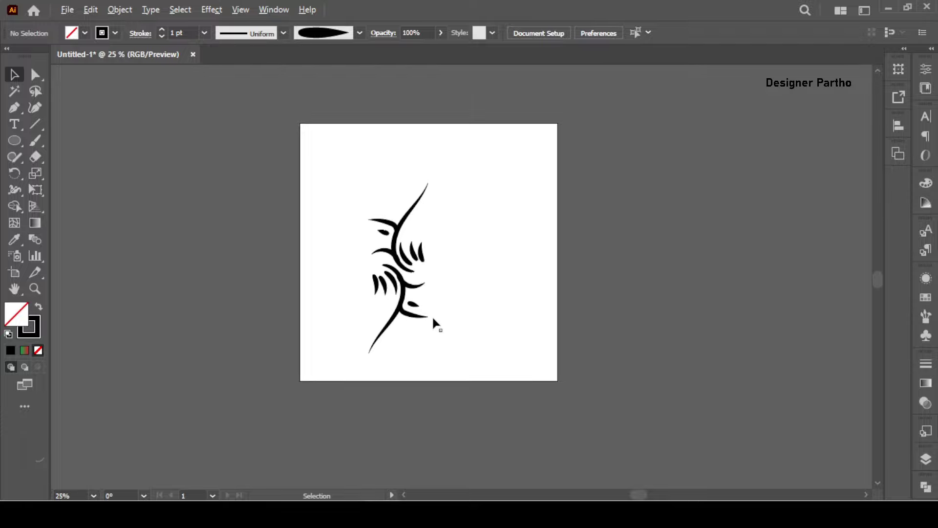
pyautogui.scroll(1, 439, 319)
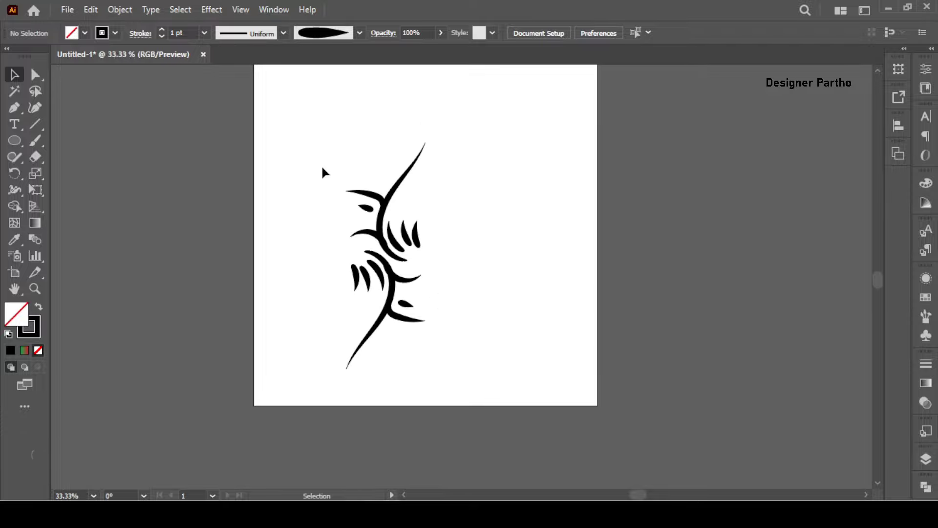
pyautogui.moveTo(449, 366); pyautogui.dragTo(448, 367)
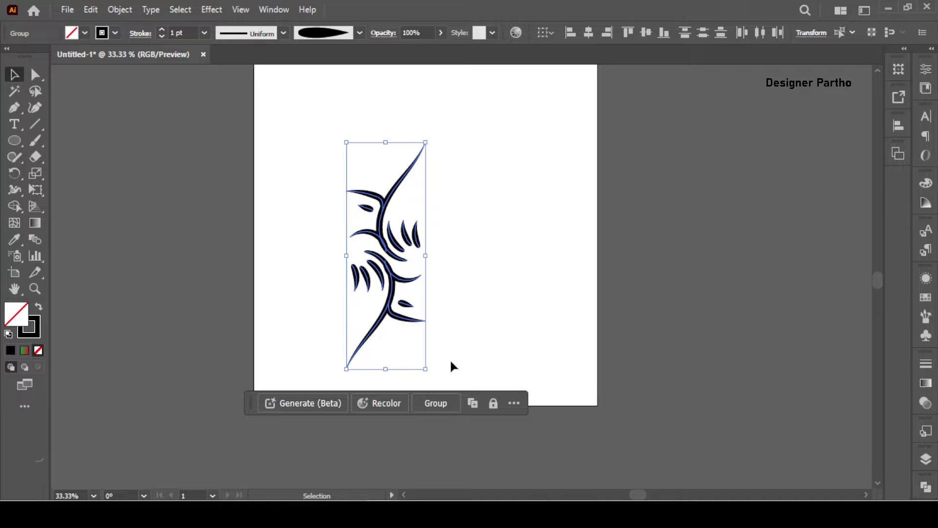
# Step: Delete the ornament group and switch to the Paintbrush with the tapered art brush
pyautogui.press('Delete')
pyautogui.scroll(1, 430, 307)
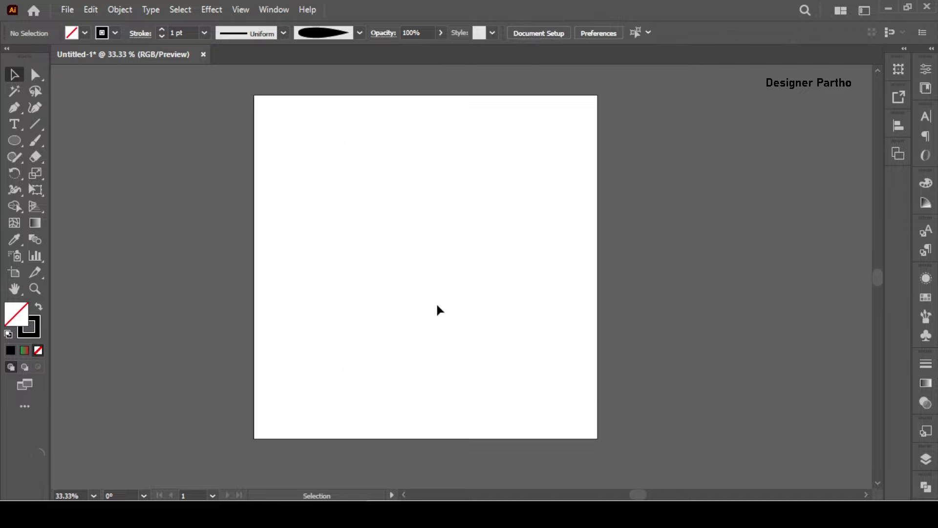
pyautogui.click(35, 142)
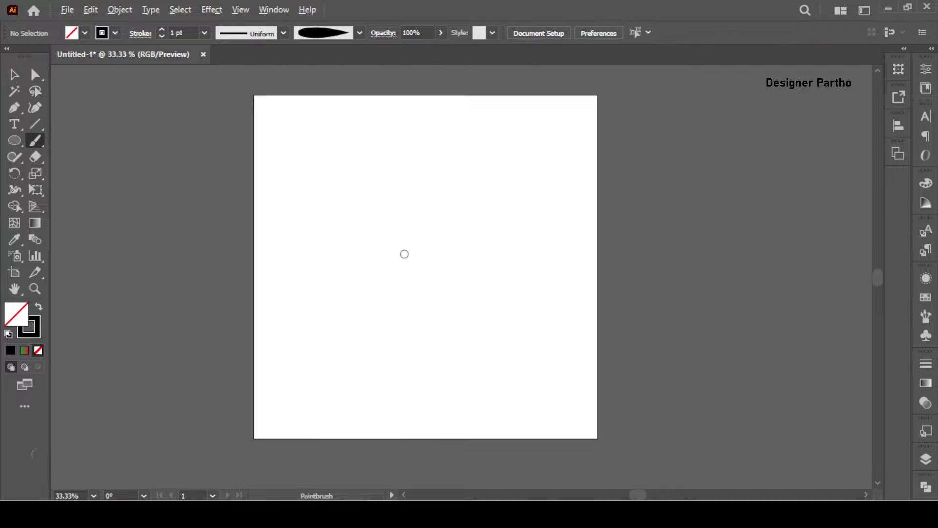
pyautogui.scroll(1, 408, 251)
pyautogui.scroll(-1, 462, 250)
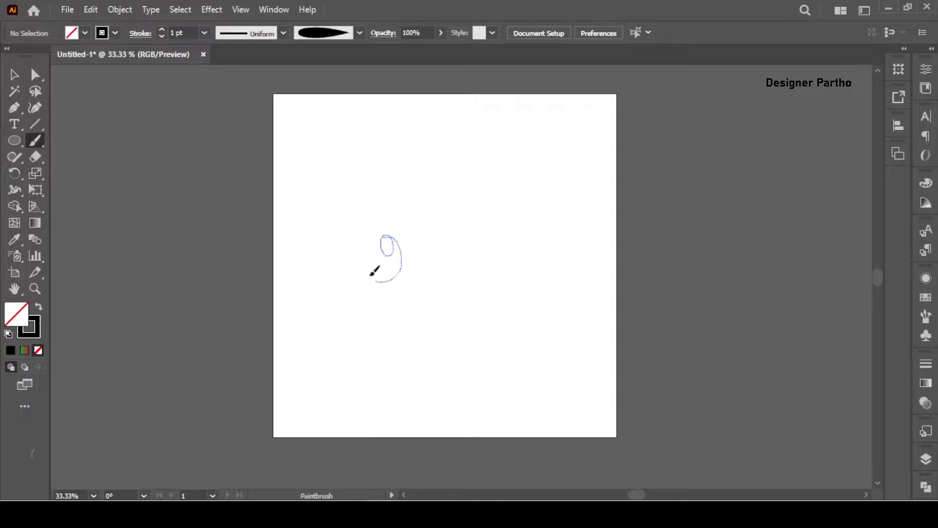
# Step: Hand-letter the Bengali word: loop, top stroke, stems, arches and final curve
pyautogui.moveTo(396, 238); pyautogui.dragTo(272, 216)
pyautogui.scroll(1, 345, 248)
pyautogui.moveTo(428, 280)
pyautogui.mouseDown()
pyautogui.moveTo(457, 270)
pyautogui.moveTo(470, 317)
pyautogui.mouseUp()
pyautogui.moveTo(430, 216)
pyautogui.mouseDown()
pyautogui.moveTo(483, 228)
pyautogui.moveTo(503, 346)
pyautogui.moveTo(478, 372)
pyautogui.mouseUp()
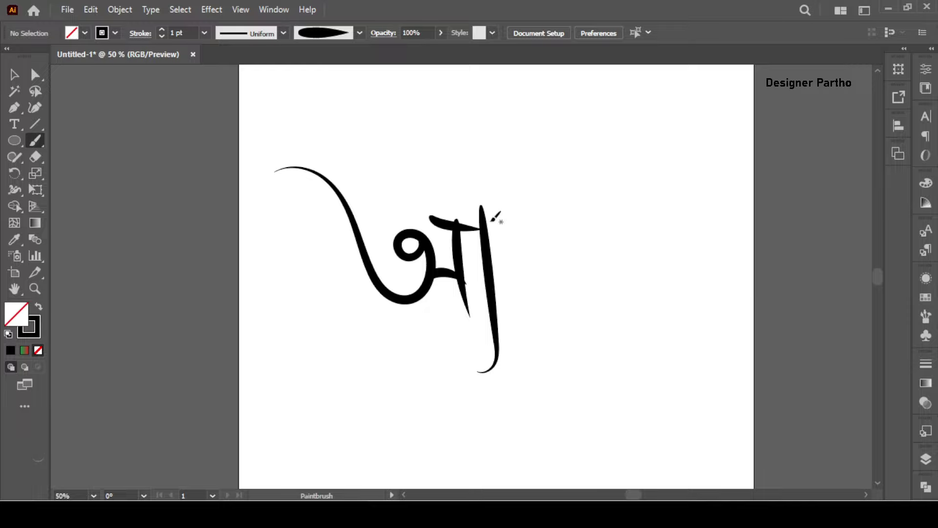
pyautogui.moveTo(491, 221)
pyautogui.mouseDown()
pyautogui.moveTo(512, 275)
pyautogui.moveTo(550, 283)
pyautogui.mouseUp()
pyautogui.moveTo(528, 205); pyautogui.dragTo(568, 308)
pyautogui.moveTo(500, 207); pyautogui.dragTo(557, 347)
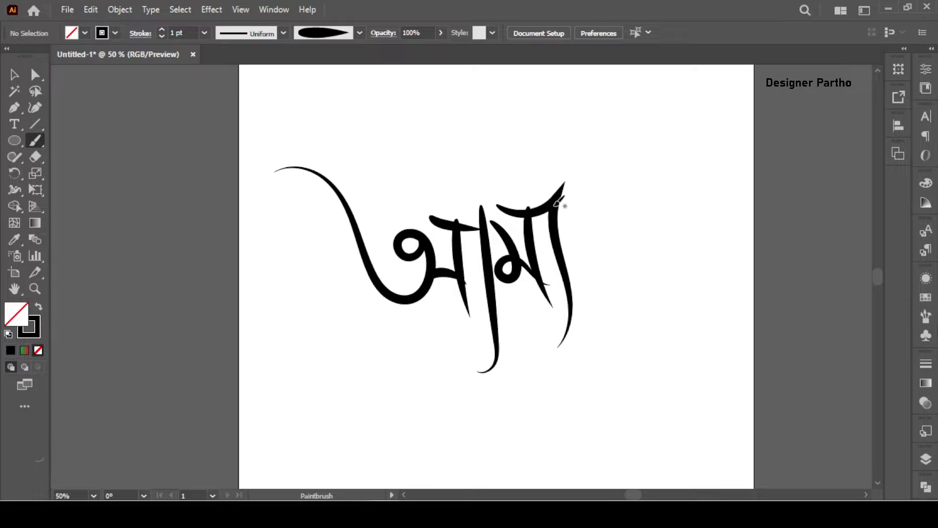
pyautogui.moveTo(555, 208)
pyautogui.mouseDown()
pyautogui.moveTo(594, 195)
pyautogui.moveTo(605, 286)
pyautogui.moveTo(586, 292)
pyautogui.mouseUp()
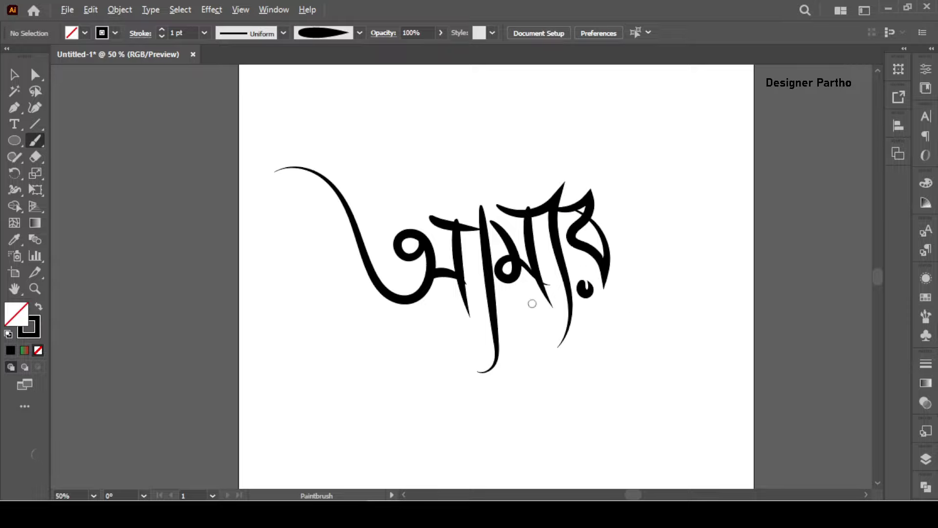
pyautogui.hotkey('ctrl', '-')
pyautogui.click(14, 74)
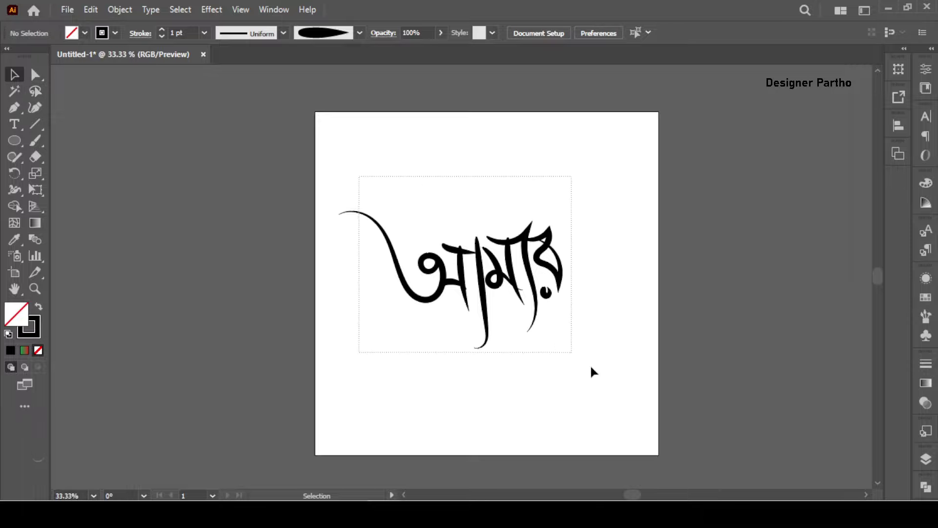
# Step: Move the whole Bengali lettering slightly higher on the artboard
pyautogui.moveTo(358, 181)
pyautogui.mouseDown()
pyautogui.moveTo(577, 344)
pyautogui.moveTo(589, 365)
pyautogui.mouseUp()
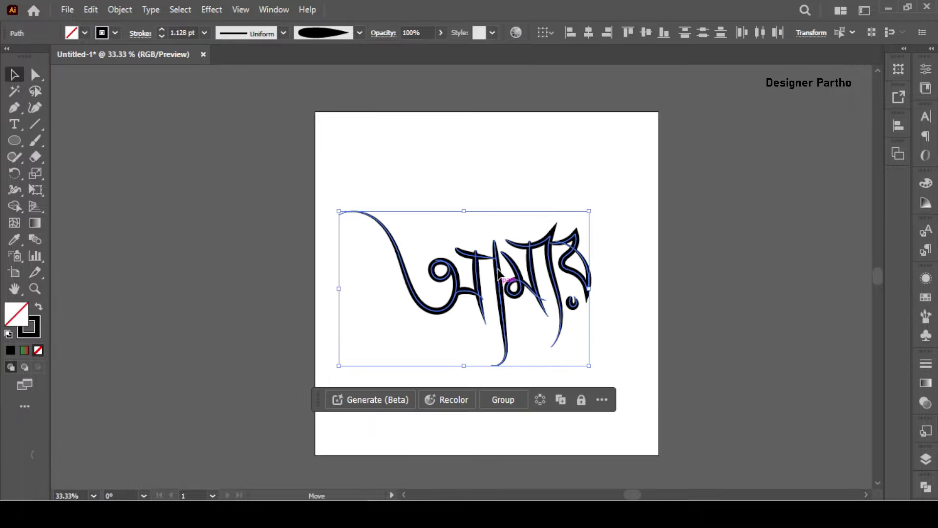
pyautogui.moveTo(498, 288); pyautogui.dragTo(498, 262)
pyautogui.click(621, 174)
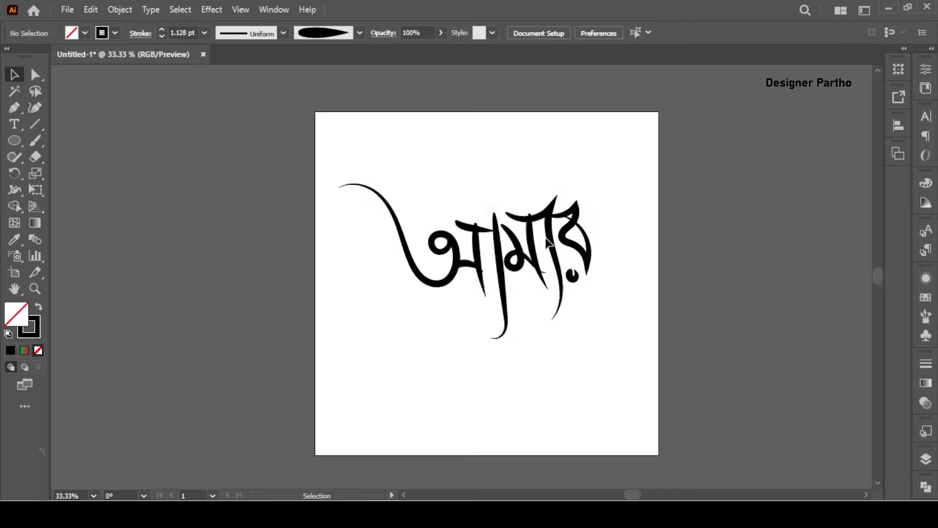
pyautogui.scroll(1, 567, 367)
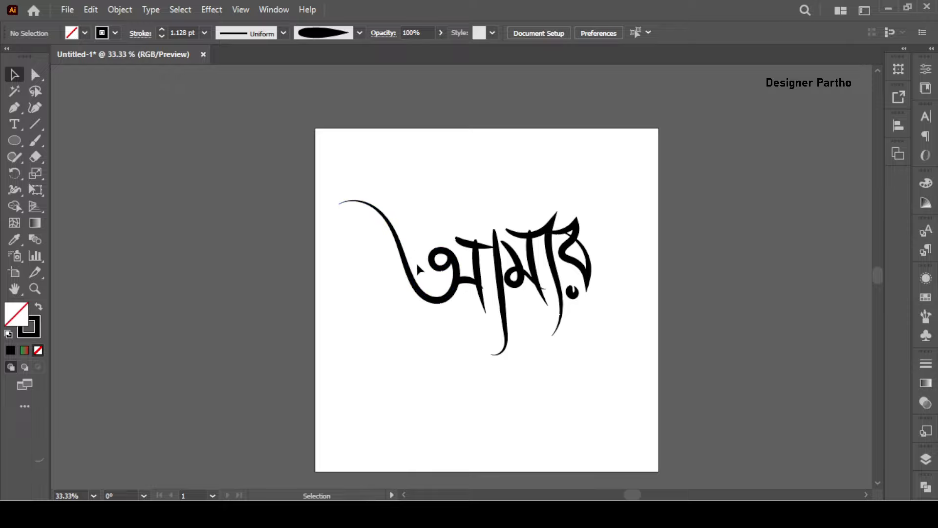
# Step: Select all the lettering strokes and set their stroke weight to 2 pt
pyautogui.click(184, 33)
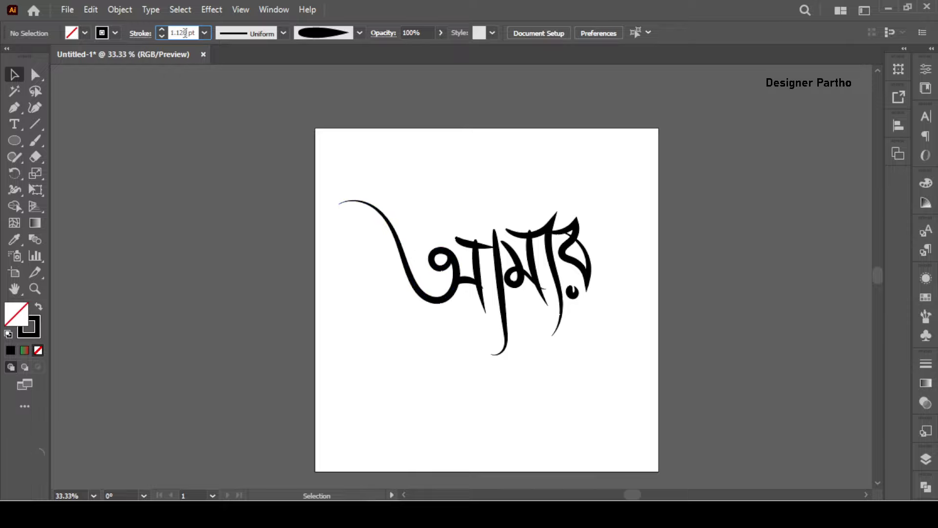
pyautogui.write('2')
pyautogui.press('Return')
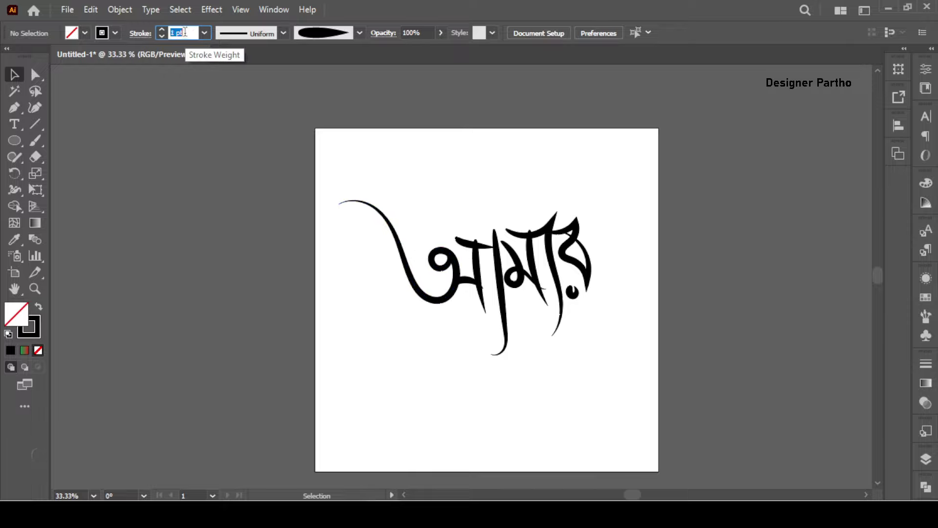
pyautogui.moveTo(397, 178); pyautogui.dragTo(582, 371)
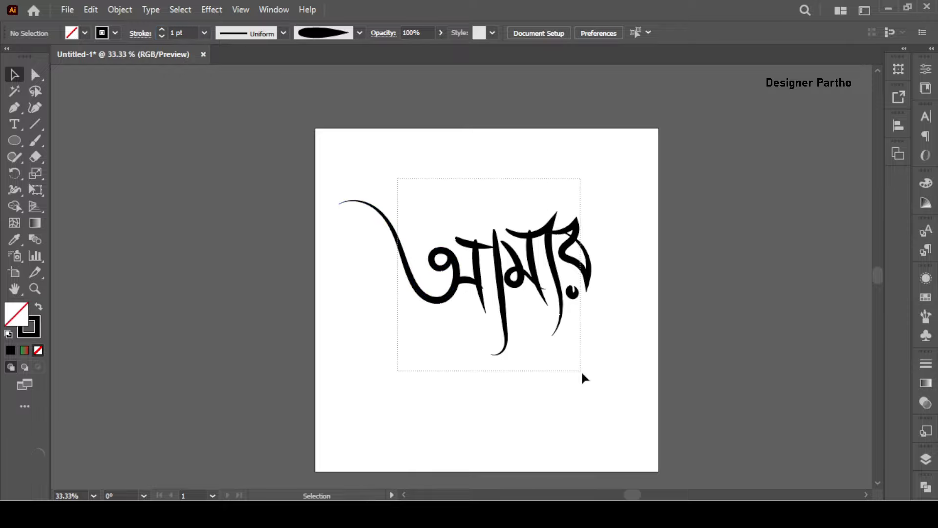
pyautogui.click(190, 33)
pyautogui.write('2')
pyautogui.press('Return')
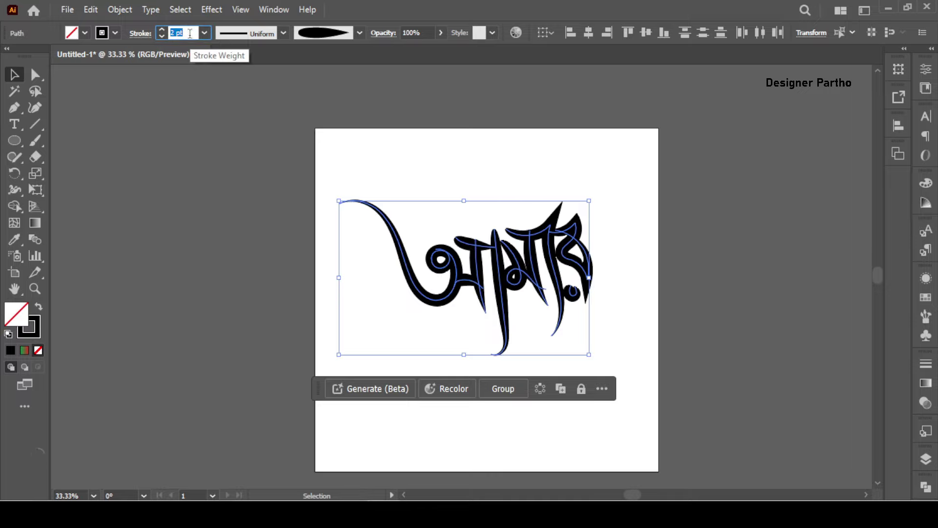
# Step: Thin the lettering back to 1 pt, deselect it and return to the Paintbrush
pyautogui.write('1')
pyautogui.press('Return')
pyautogui.click(387, 166)
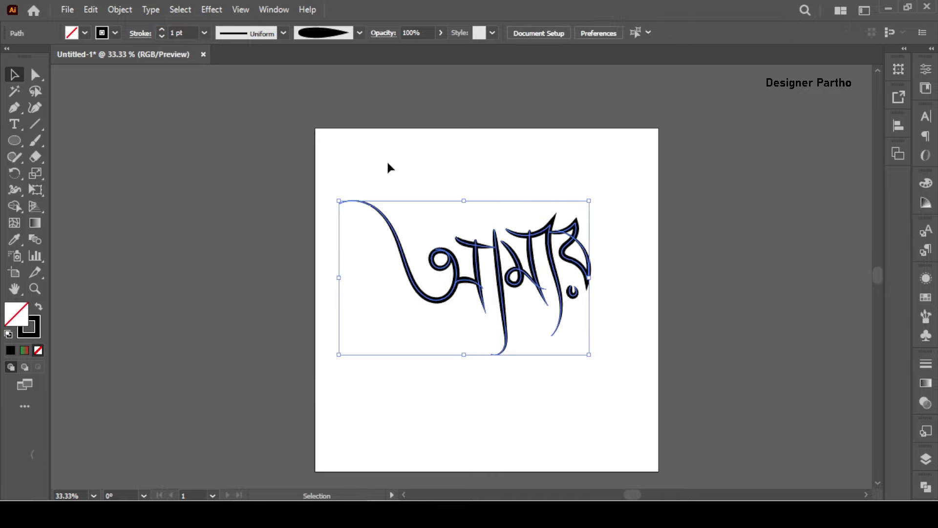
pyautogui.click(34, 145)
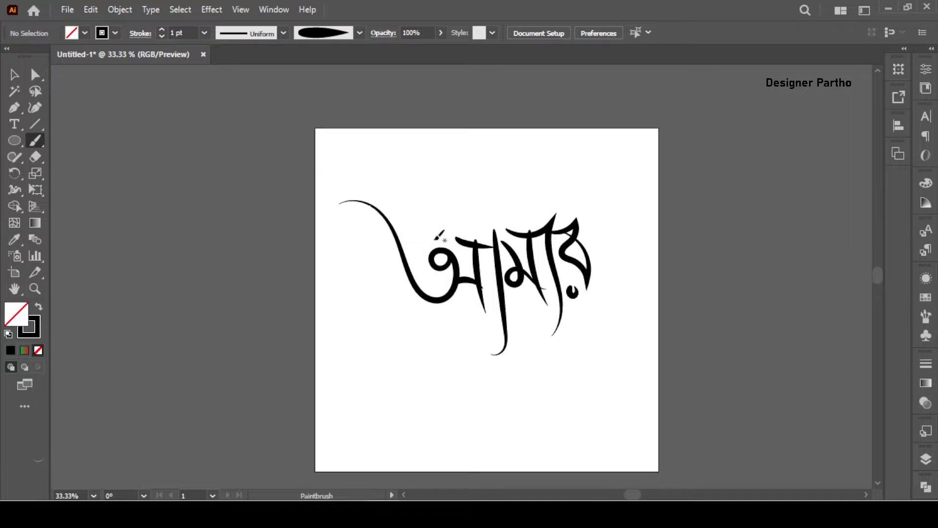
pyautogui.scroll(2, 434, 265)
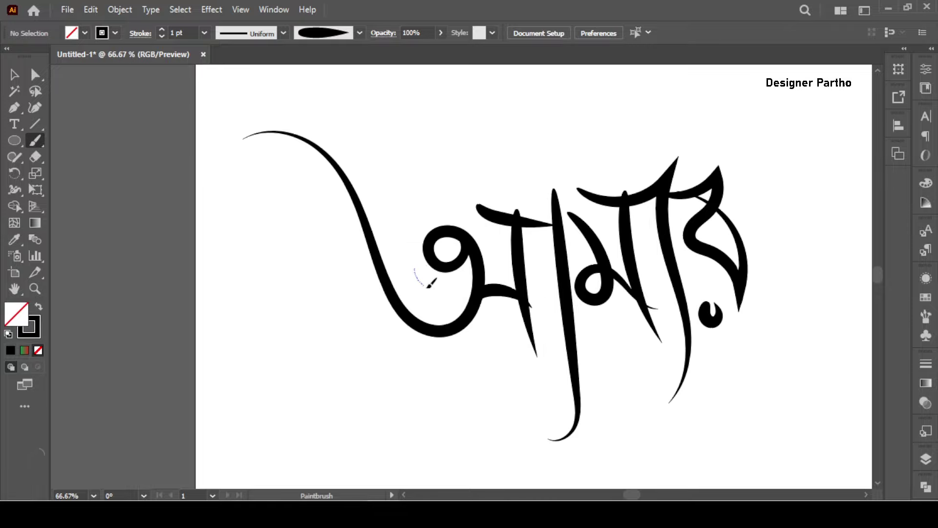
# Step: Paint a small curl in the first letter's loop and a flourish along its upper-left tail, then select the flourish
pyautogui.moveTo(415, 268); pyautogui.dragTo(457, 287)
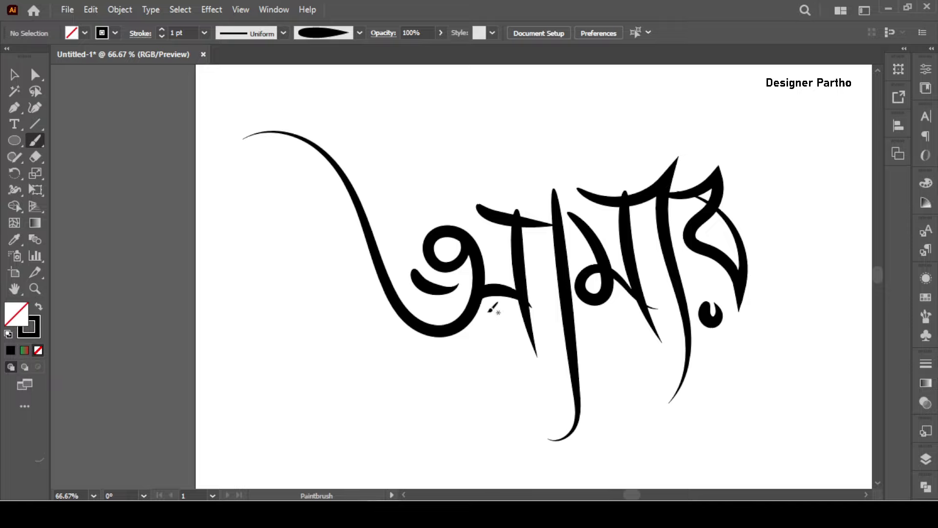
pyautogui.moveTo(351, 230); pyautogui.dragTo(216, 153)
pyautogui.click(14, 75)
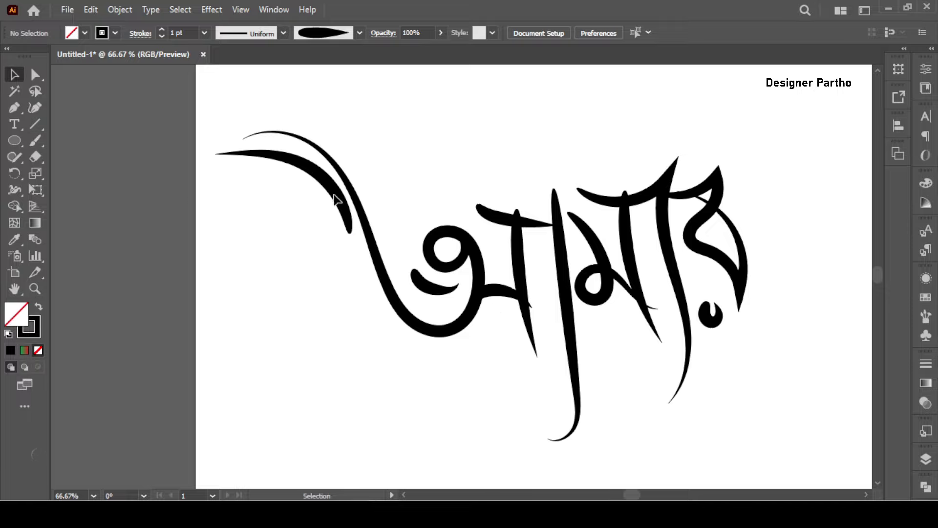
pyautogui.click(337, 201)
# Step: Add the curl to the selection and set both strokes to 0.25 pt weight, then deselect
pyautogui.keyDown('shift'); pyautogui.click(437, 290); pyautogui.keyUp('shift')
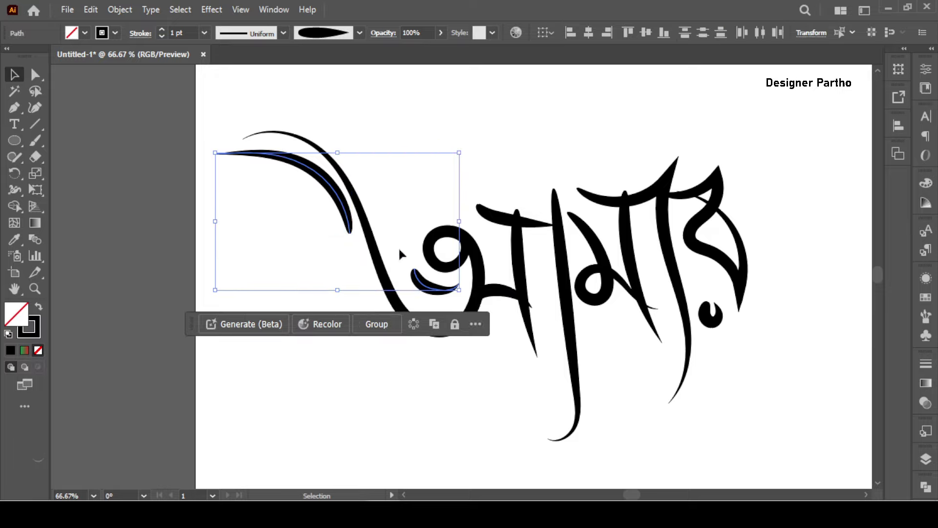
pyautogui.click(184, 33)
pyautogui.write('0.25')
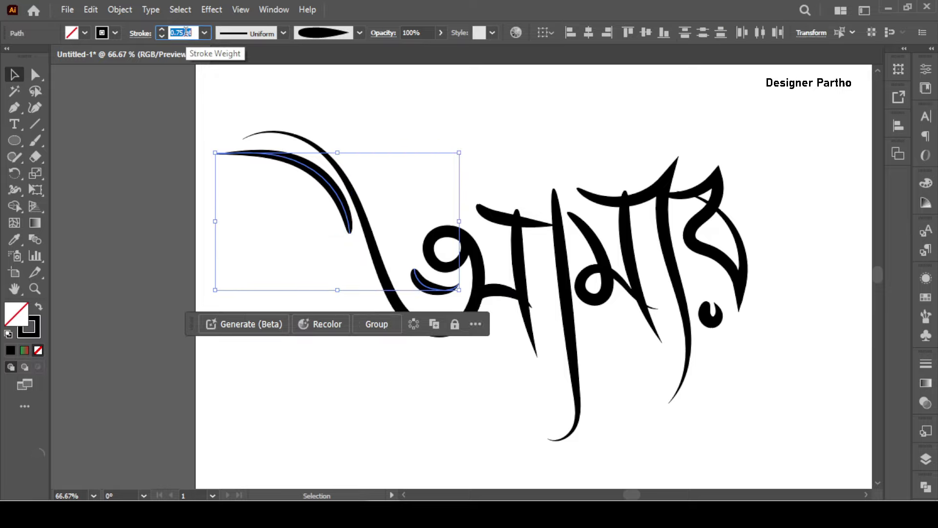
pyautogui.press('Return')
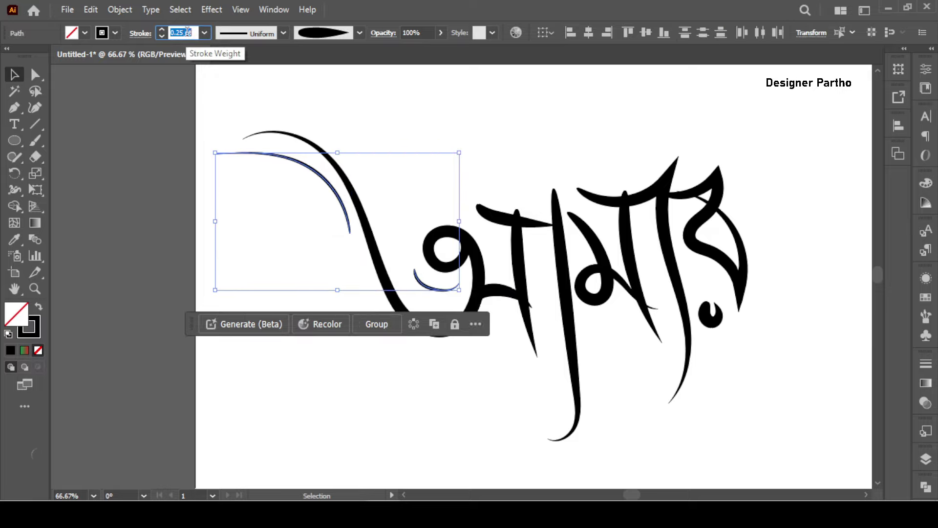
pyautogui.click(353, 94)
pyautogui.scroll(-1, 367, 166)
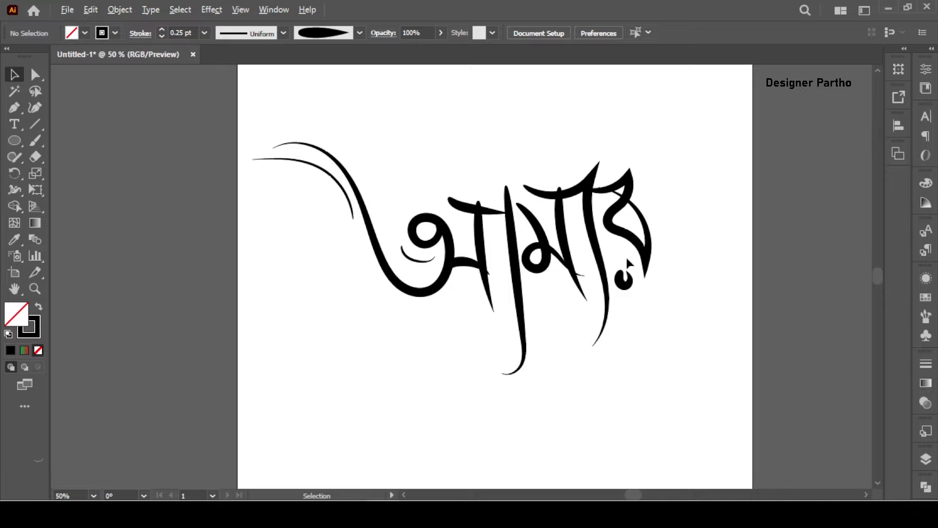
pyautogui.scroll(1, 628, 262)
# Step: Paint four thin accents: curves inside the last letter, one above the middle, one beside the tall stem
pyautogui.click(34, 140)
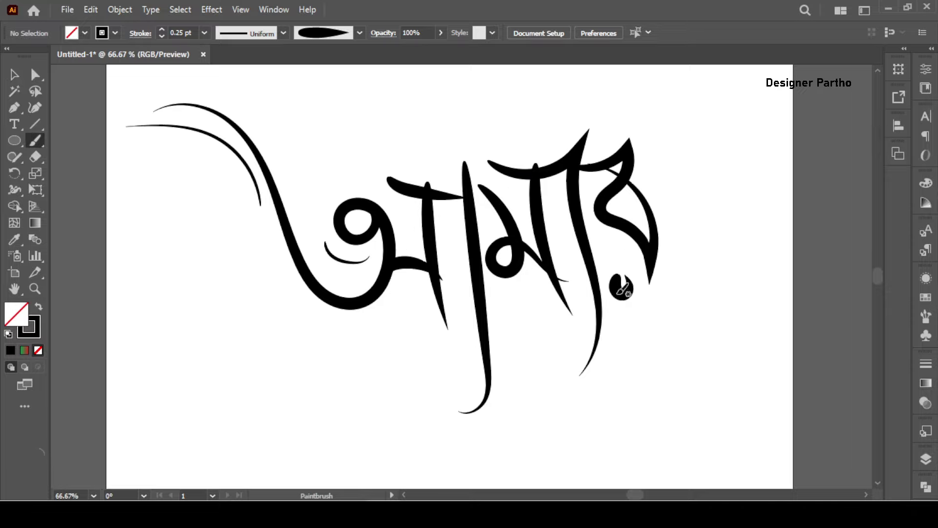
pyautogui.moveTo(601, 236); pyautogui.dragTo(639, 277)
pyautogui.moveTo(620, 207); pyautogui.dragTo(646, 228)
pyautogui.moveTo(386, 161); pyautogui.dragTo(452, 176)
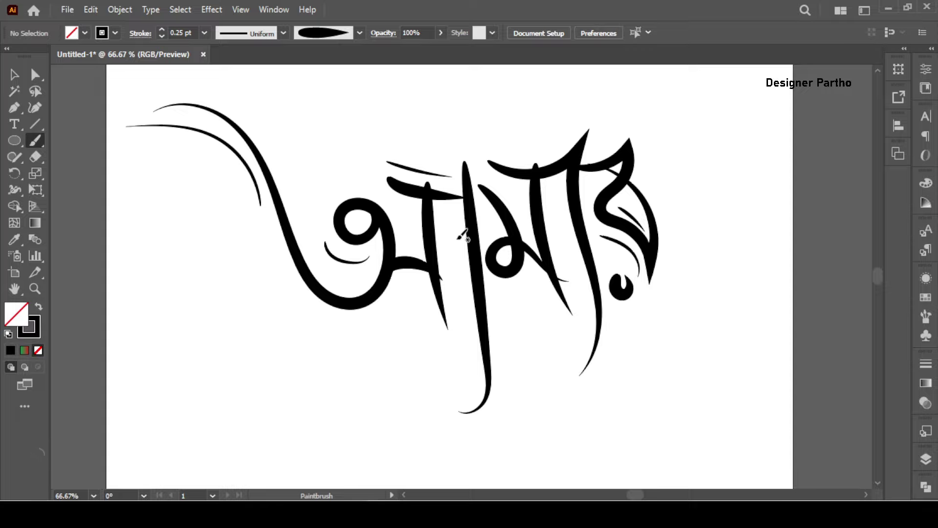
pyautogui.moveTo(454, 232); pyautogui.dragTo(458, 377)
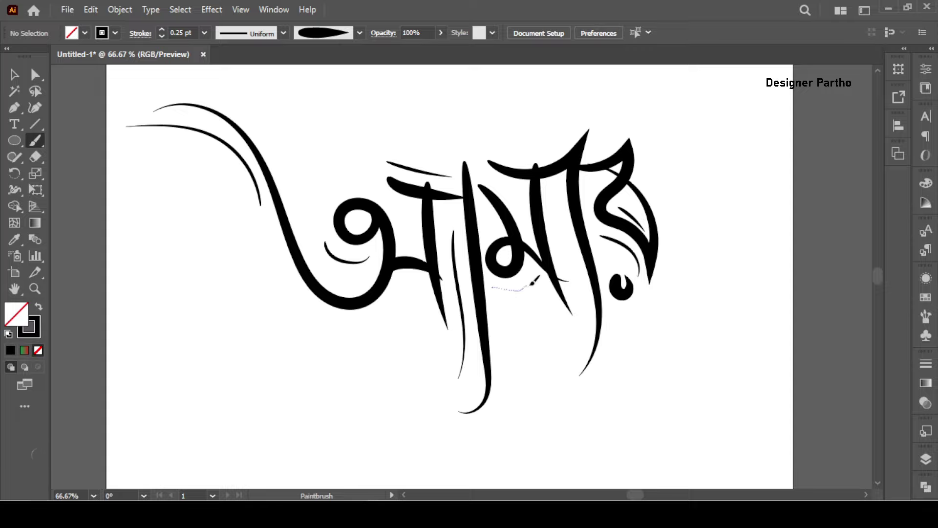
pyautogui.scroll(-2, 548, 284)
pyautogui.scroll(-1, 577, 329)
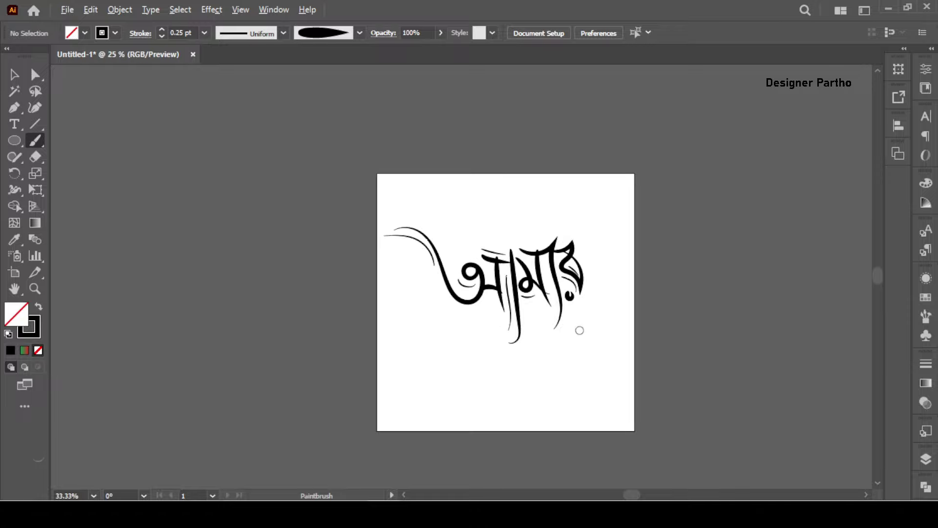
pyautogui.scroll(1, 587, 324)
# Step: Select all the lettering, then draw a long, very thin ellipse on the artboard
pyautogui.press('v')
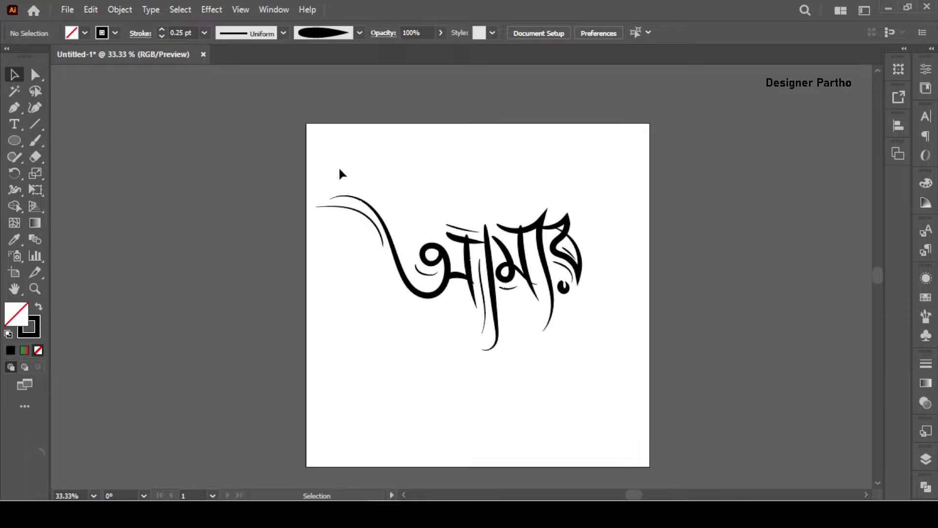
pyautogui.moveTo(314, 163); pyautogui.dragTo(628, 389)
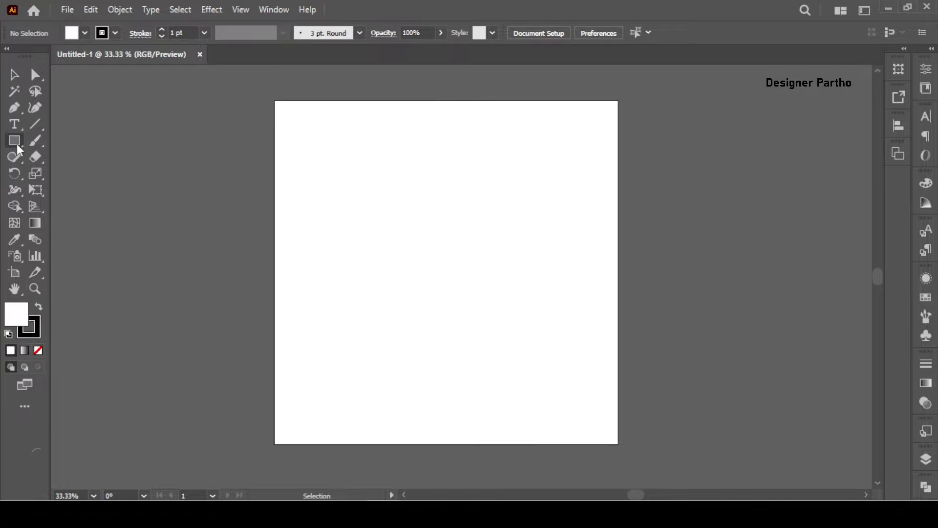
pyautogui.moveTo(16, 144); pyautogui.dragTo(75, 171)
pyautogui.moveTo(394, 242); pyautogui.dragTo(441, 248)
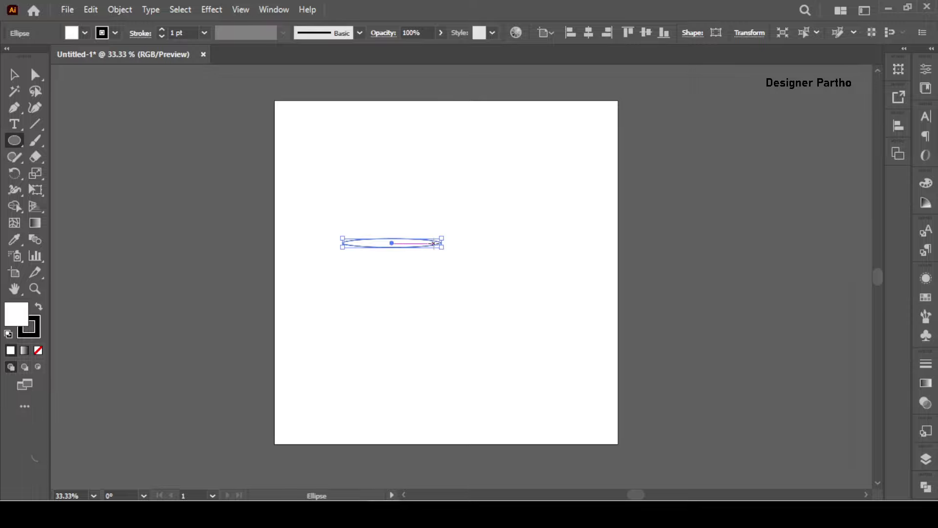
# Step: Open and close the Brushes list, then deselect the thin ellipse
pyautogui.click(926, 318)
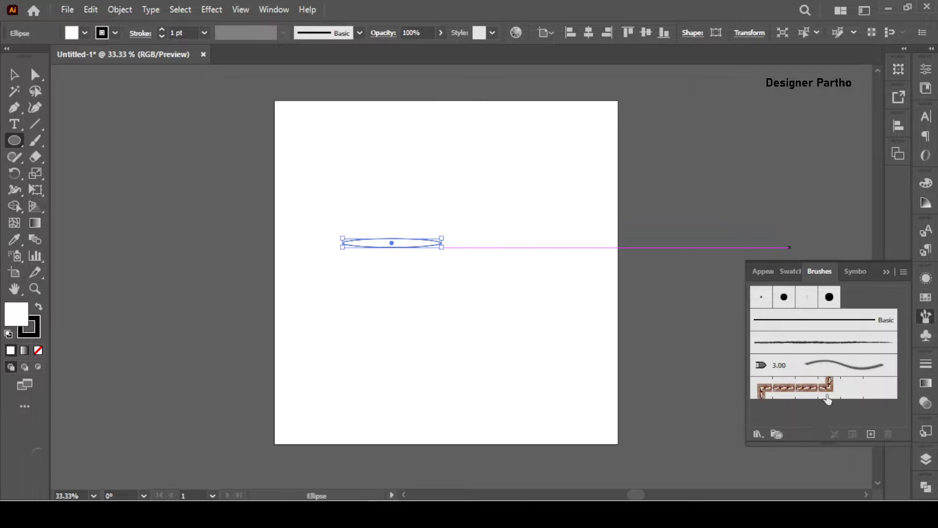
pyautogui.click(881, 269)
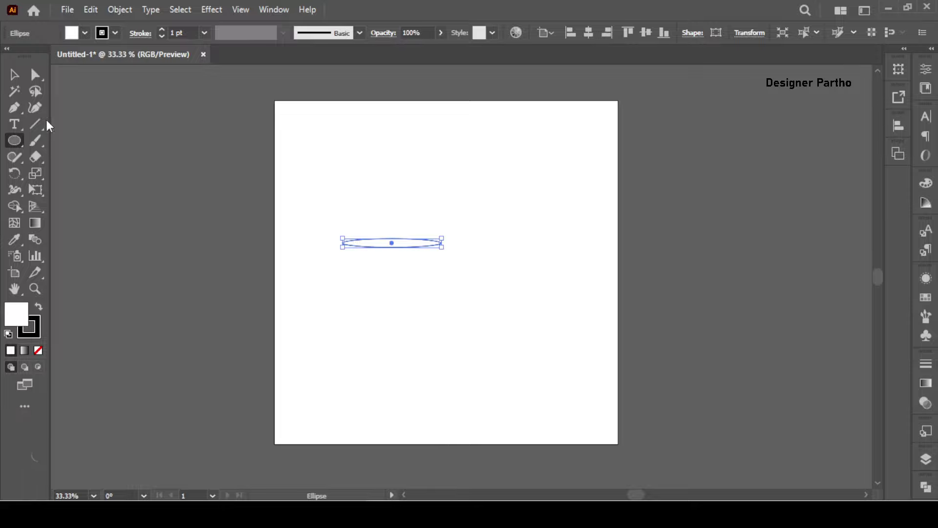
pyautogui.click(14, 74)
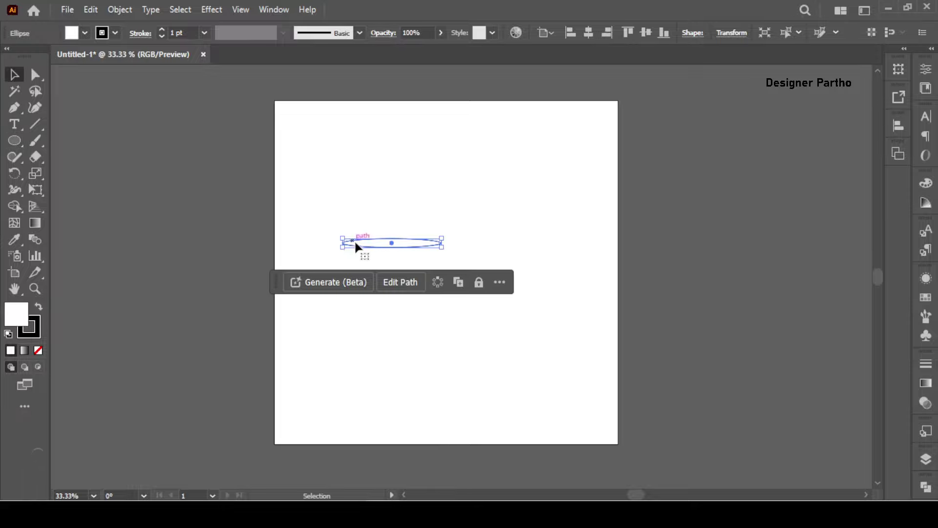
pyautogui.click(385, 230)
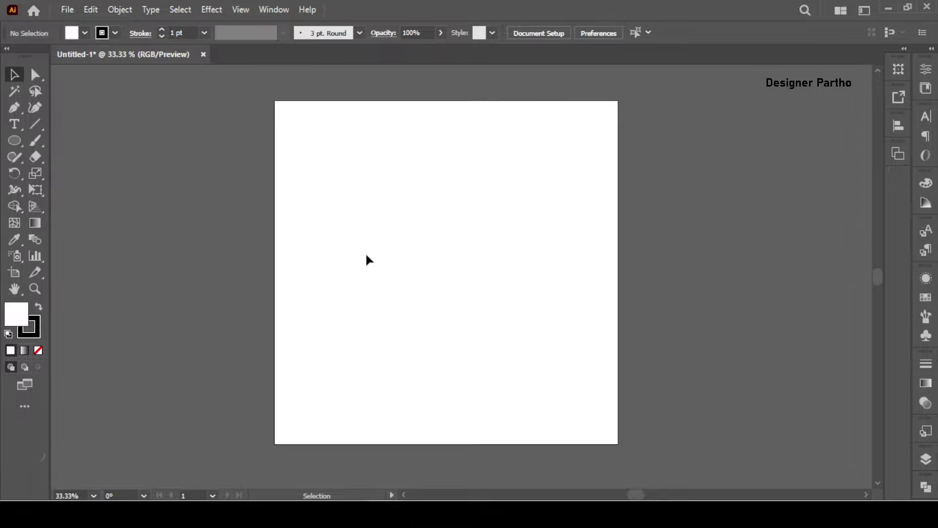
pyautogui.click(926, 316)
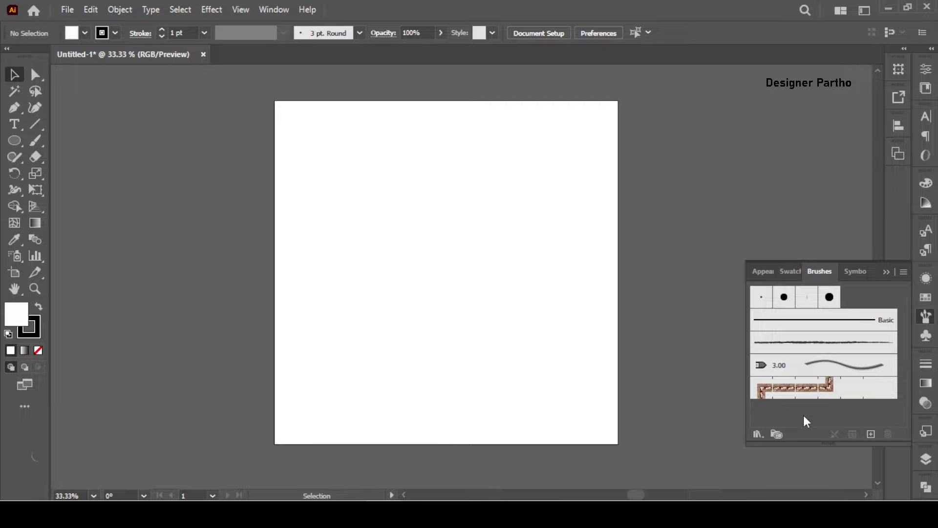
pyautogui.click(884, 271)
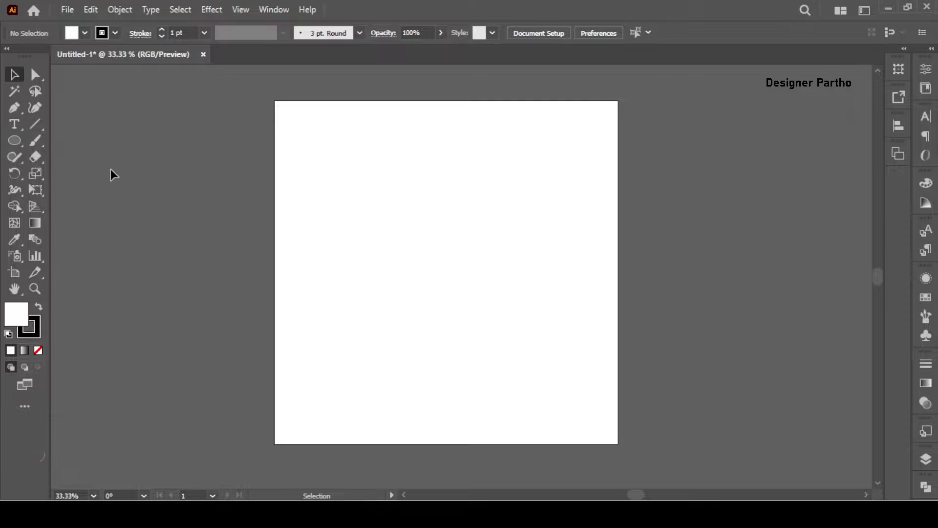
pyautogui.click(21, 141)
pyautogui.moveTo(321, 226); pyautogui.dragTo(431, 230)
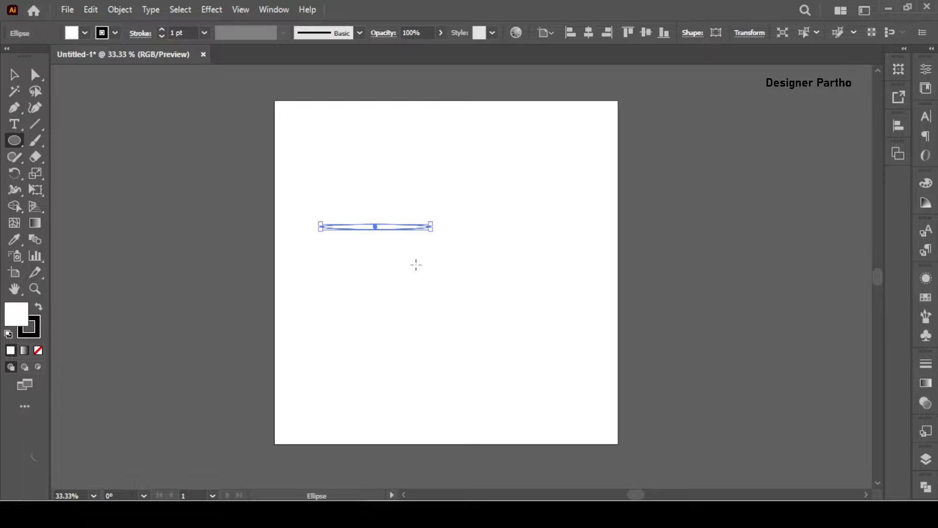
pyautogui.press('v')
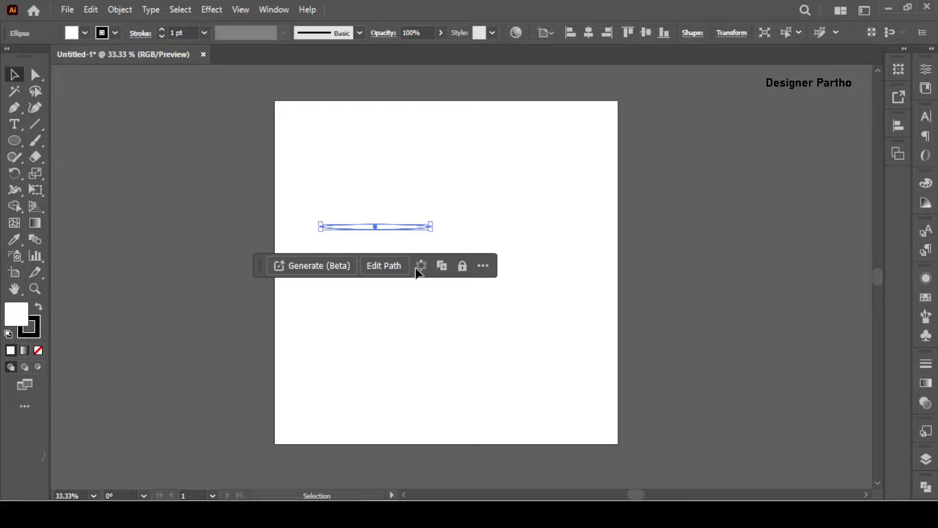
pyautogui.hotkey('ctrl', 'z')
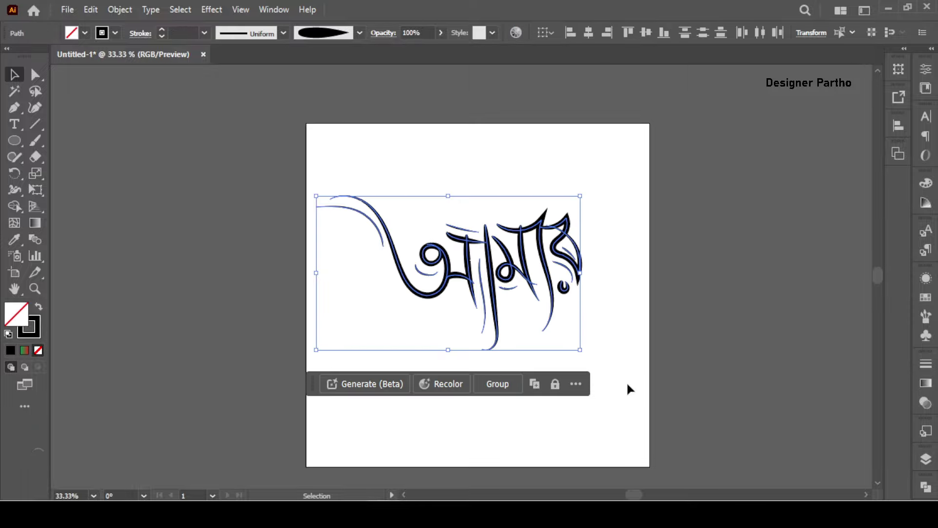
pyautogui.press('Delete')
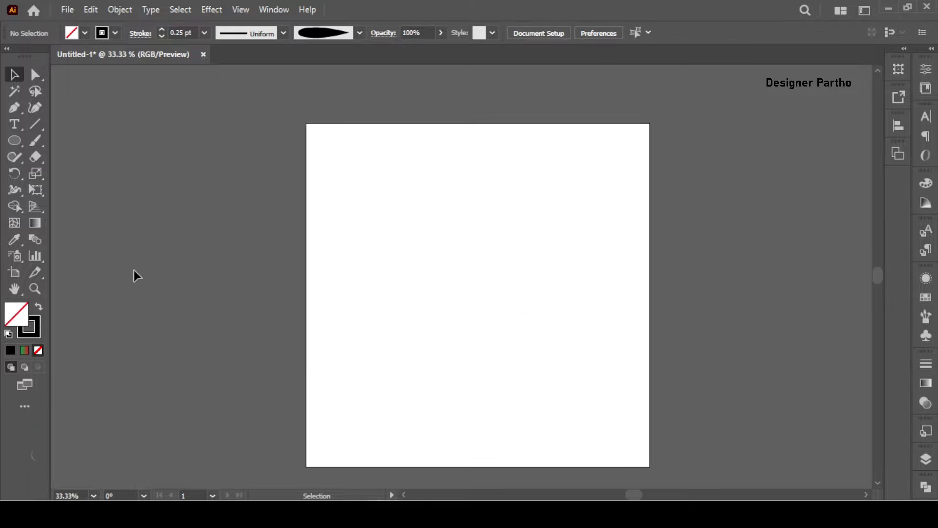
# Step: Open Paintbrush Tool Options with Fidelity at Accurate and selected-path editing within 12 pixels
pyautogui.click(35, 141)
pyautogui.doubleClick(35, 142)
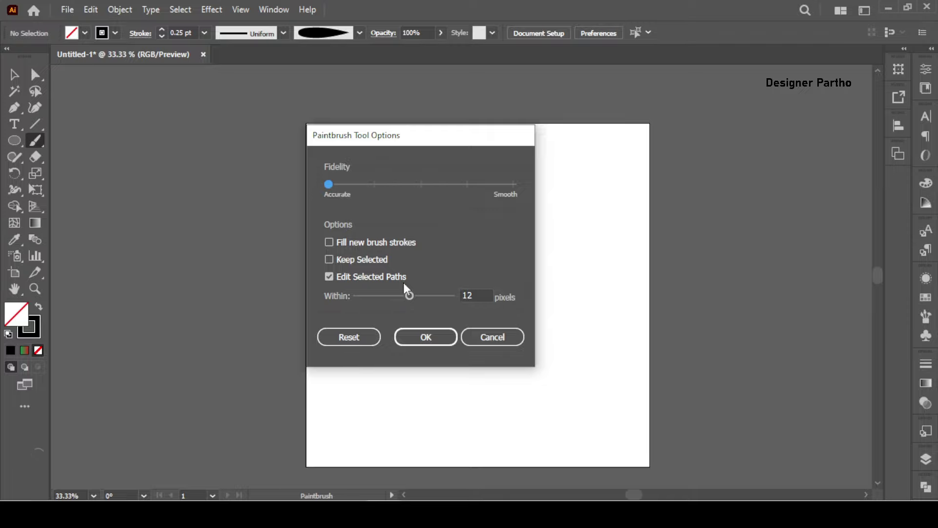
# Step: Confirm the paintbrush options and paint a long sweeping stroke that curls into a loop
pyautogui.click(419, 338)
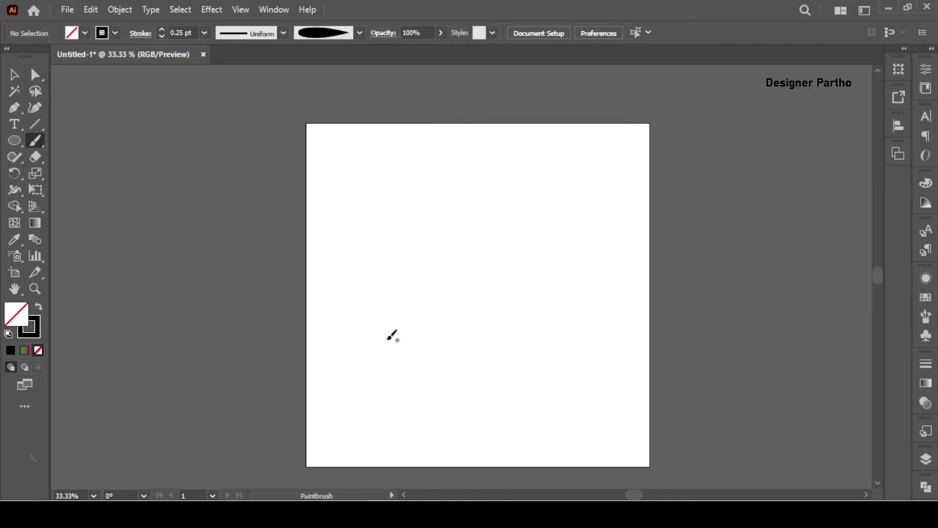
pyautogui.scroll(1, 450, 308)
pyautogui.scroll(-1, 435, 282)
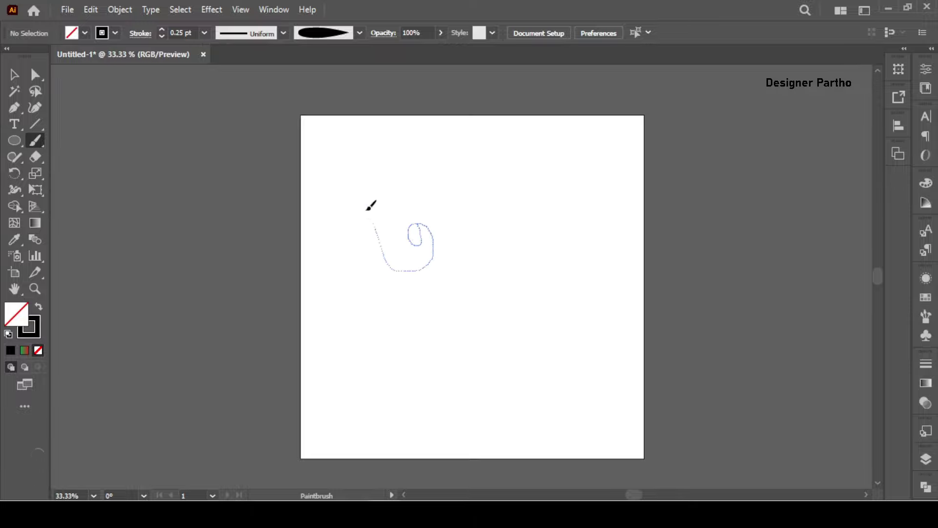
pyautogui.moveTo(415, 245); pyautogui.dragTo(311, 185)
pyautogui.scroll(1, 371, 228)
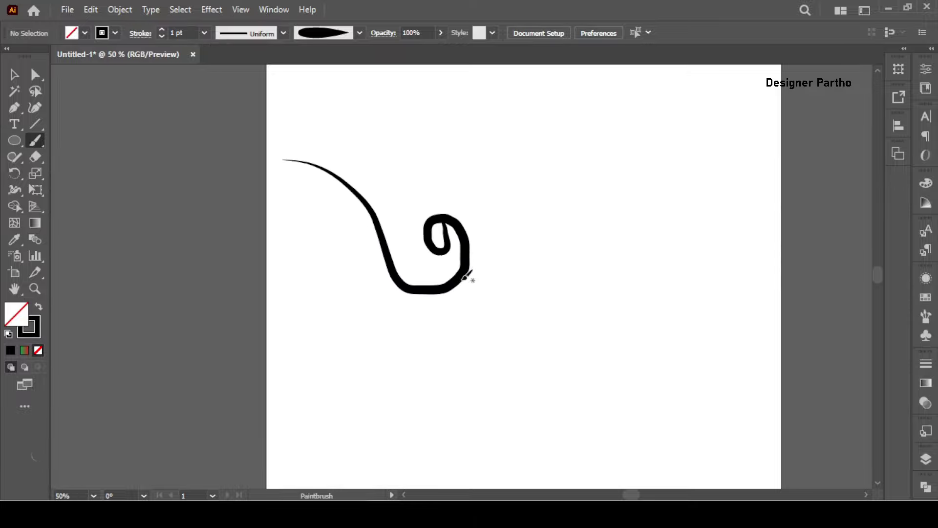
# Step: Extend the loop's tail to the lower right and paint a tall vertical stem beside it
pyautogui.moveTo(472, 276); pyautogui.dragTo(507, 291)
pyautogui.moveTo(484, 205); pyautogui.dragTo(504, 308)
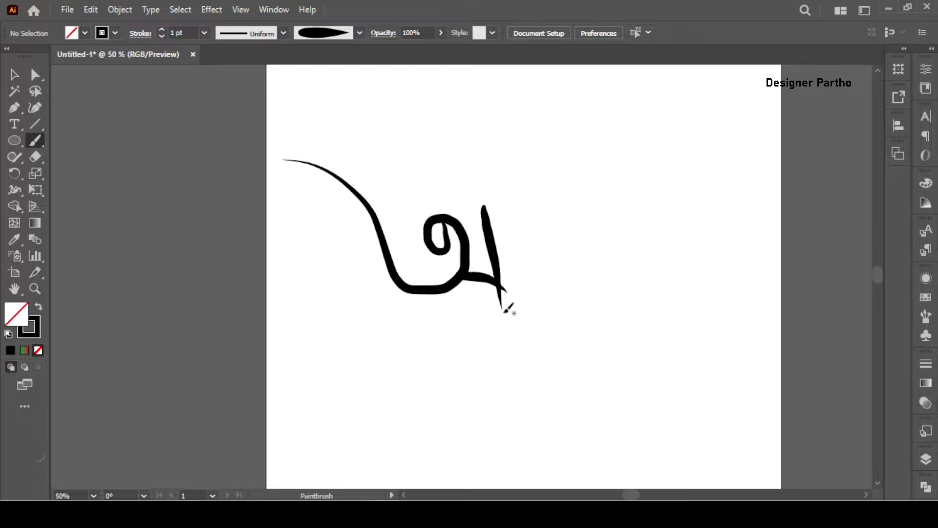
pyautogui.scroll(1, 428, 272)
pyautogui.scroll(1, 342, 229)
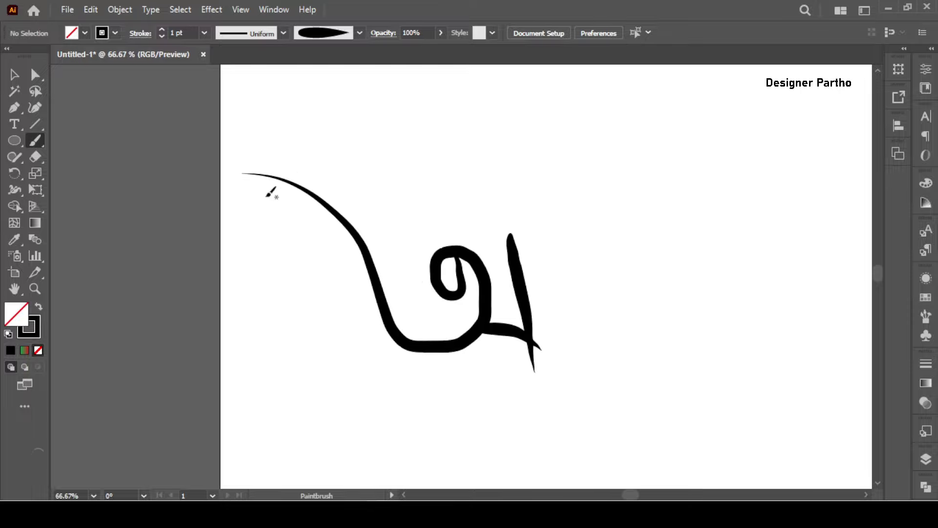
pyautogui.scroll(1, 330, 263)
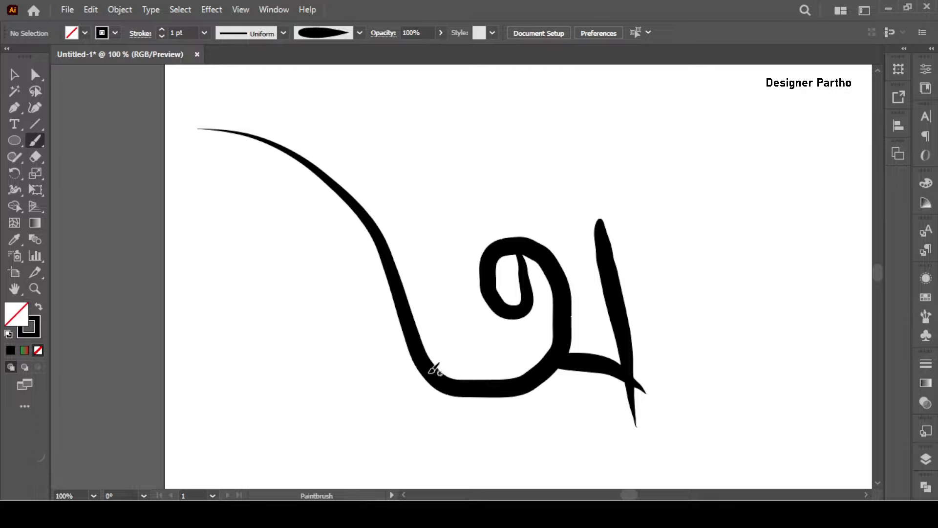
pyautogui.scroll(-1, 389, 265)
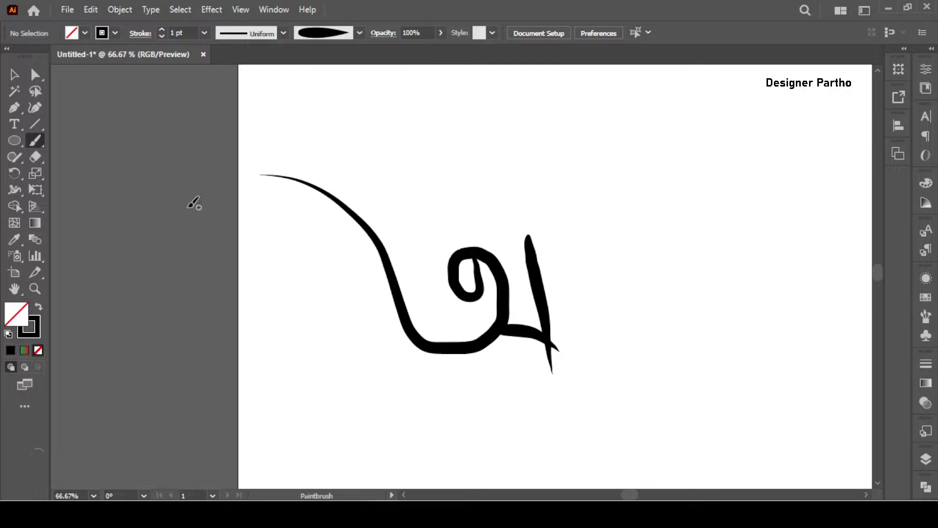
pyautogui.scroll(-1, 366, 247)
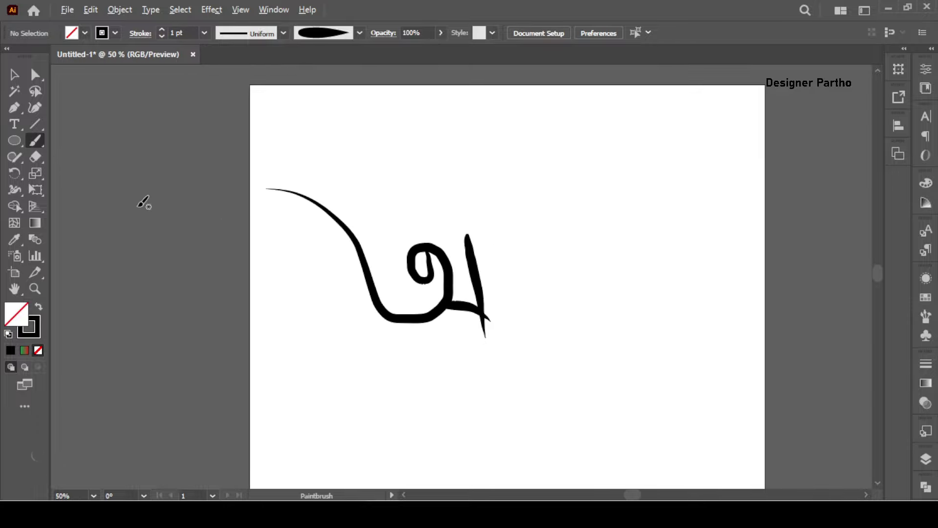
# Step: Set the paintbrush Fidelity to Smooth and paint a test curling stroke to the right
pyautogui.doubleClick(33, 143)
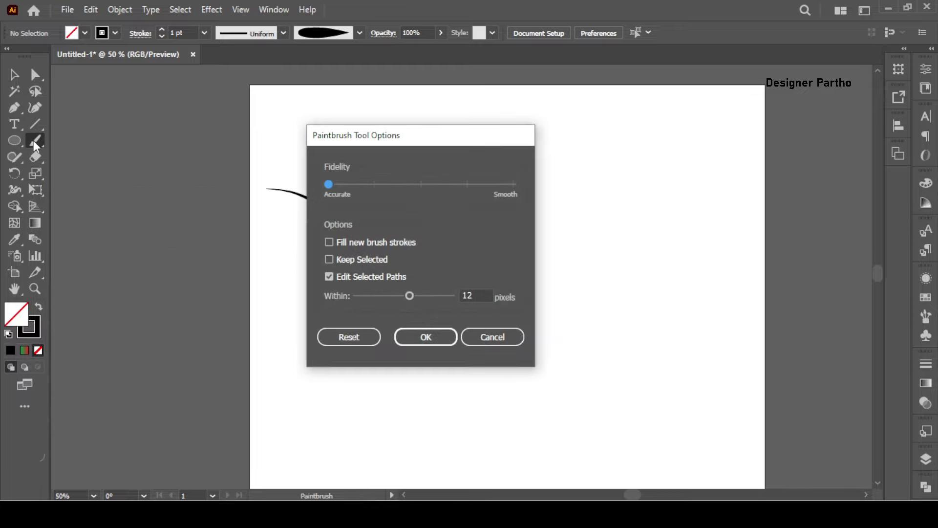
pyautogui.moveTo(329, 185); pyautogui.dragTo(515, 193)
pyautogui.click(425, 340)
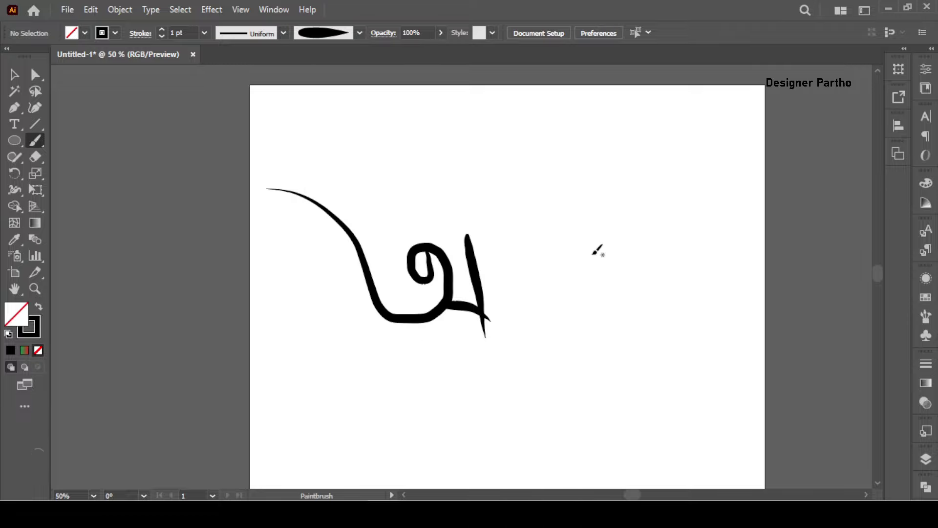
pyautogui.moveTo(586, 237); pyautogui.dragTo(496, 187)
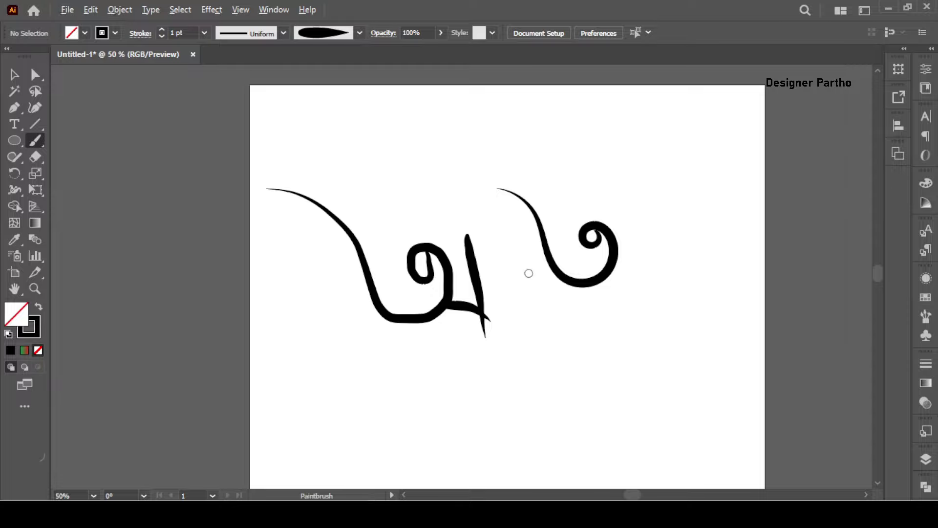
pyautogui.keyDown('alt'); pyautogui.scroll(1, 563, 272); pyautogui.keyUp('alt')
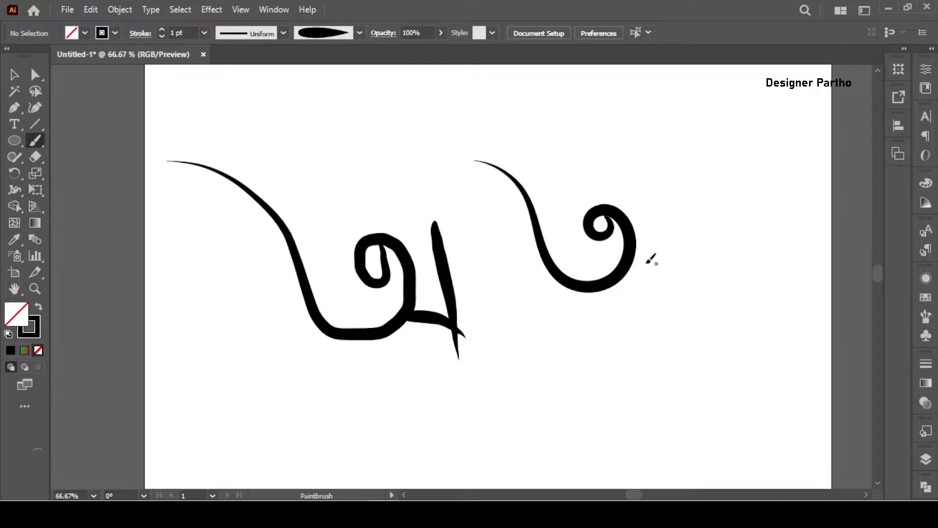
pyautogui.keyDown('alt'); pyautogui.scroll(-2, 494, 267); pyautogui.keyUp('alt')
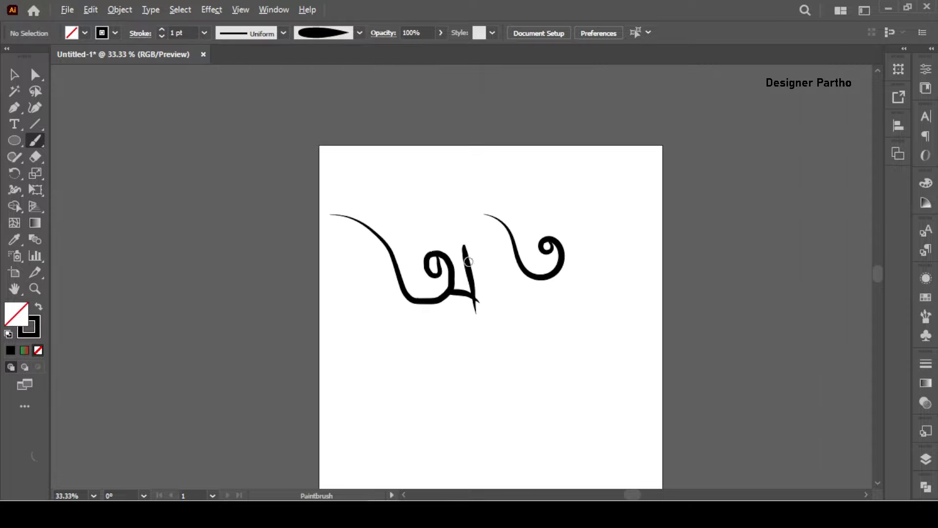
# Step: Select both painted strokes and delete them
pyautogui.click(14, 76)
pyautogui.moveTo(383, 209)
pyautogui.mouseDown()
pyautogui.moveTo(528, 315)
pyautogui.moveTo(475, 282)
pyautogui.mouseUp()
pyautogui.press('Delete')
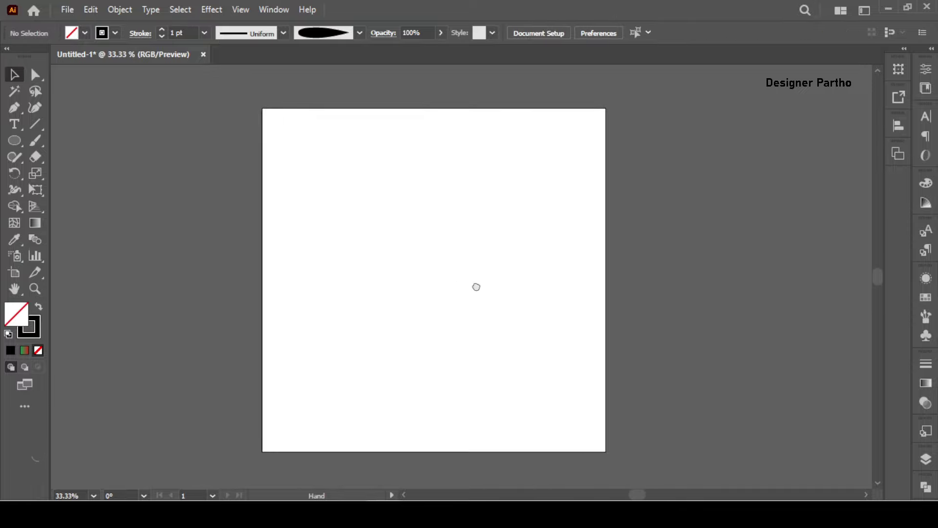